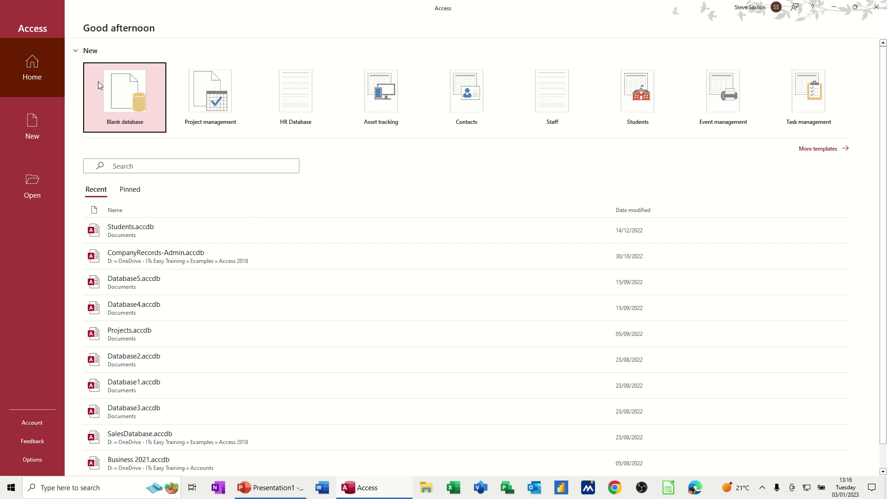
# Create a new blank database saved as Courses.accdb
pyautogui.click(124, 102)
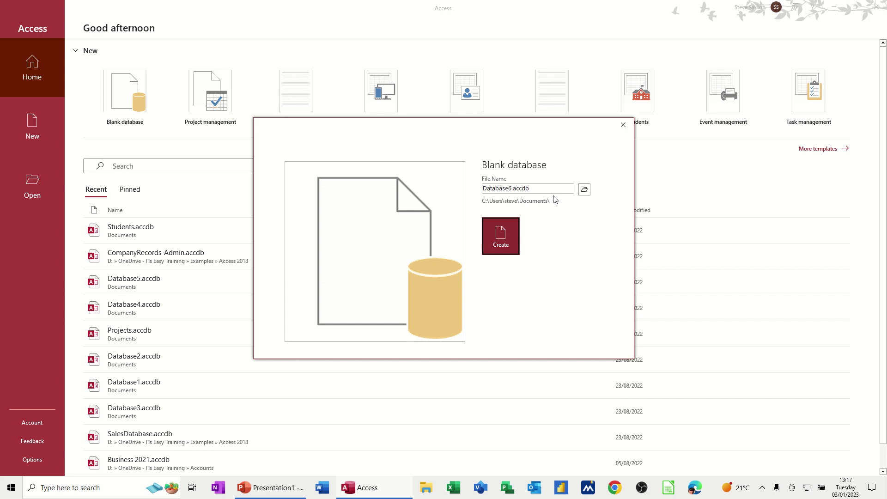
pyautogui.click(545, 188)
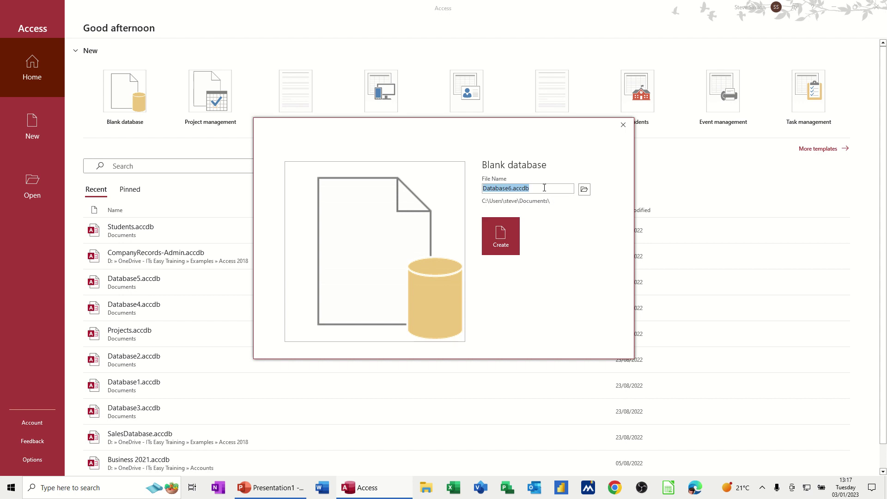
pyautogui.write('Courses')
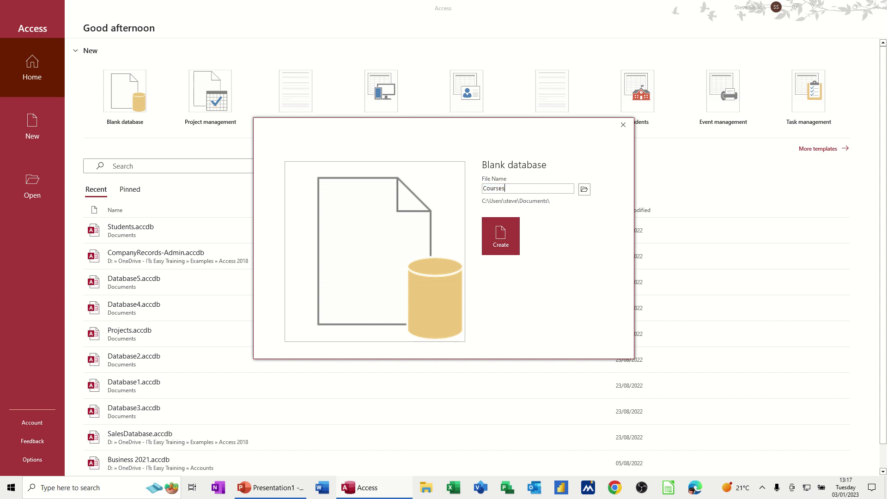
pyautogui.click(505, 237)
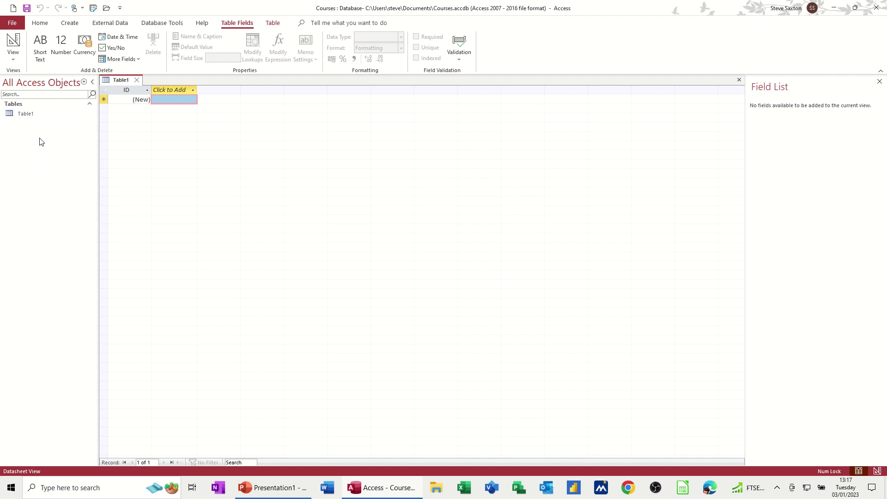
# Switch Table1 to Design View and enter TblCustomers as its name when asked to save
pyautogui.click(12, 43)
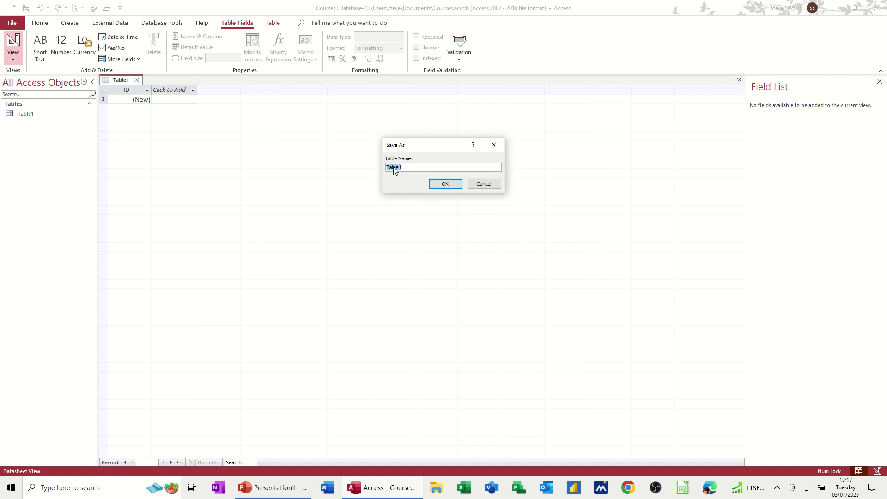
pyautogui.moveTo(414, 146); pyautogui.dragTo(239, 128)
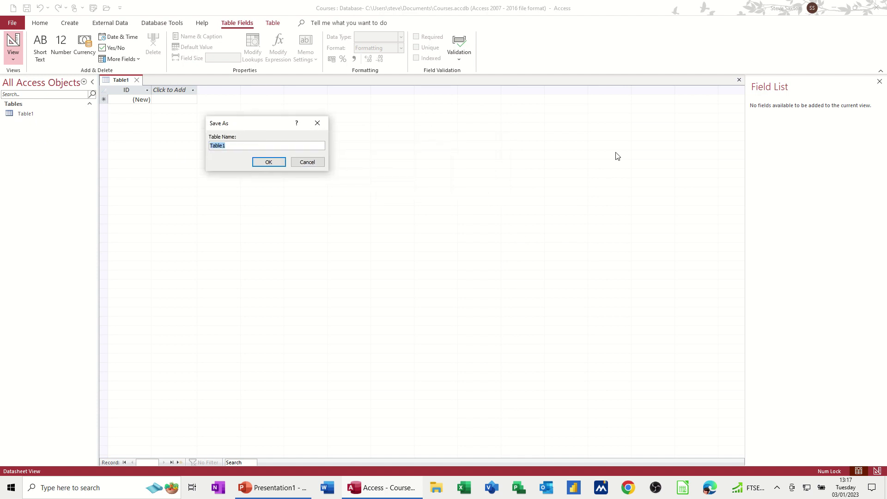
pyautogui.write('TblCustomers')
# Confirm saving as TblCustomers, then toggle between Datasheet and Design views
pyautogui.click(268, 162)
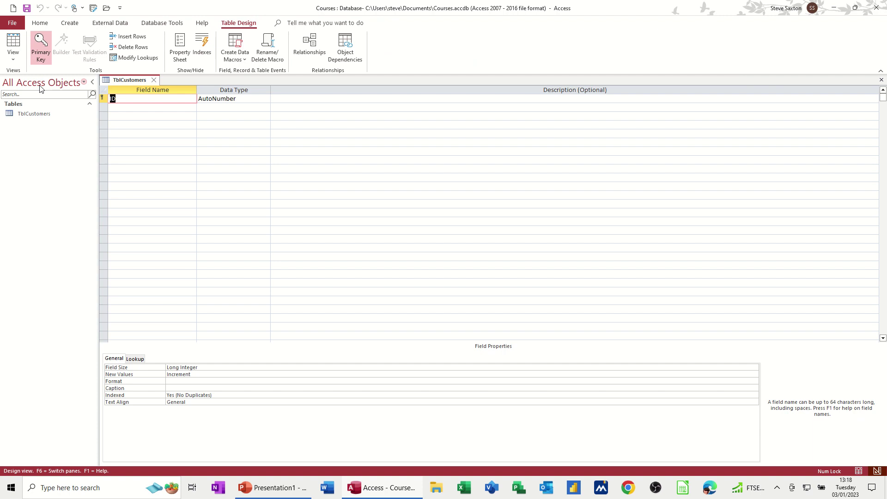
pyautogui.click(13, 41)
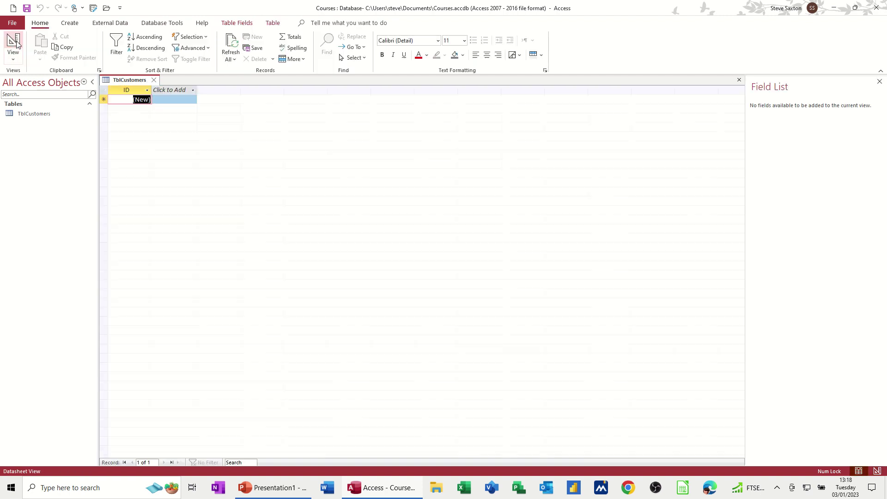
pyautogui.click(14, 42)
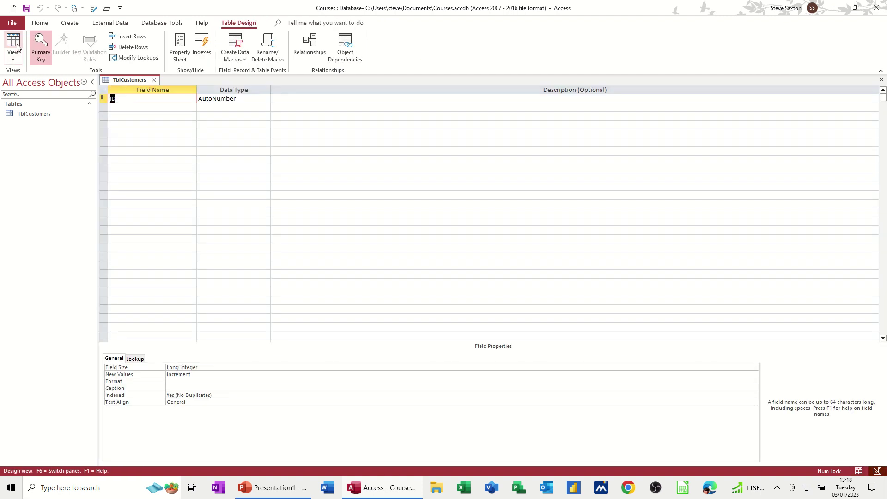
pyautogui.click(15, 44)
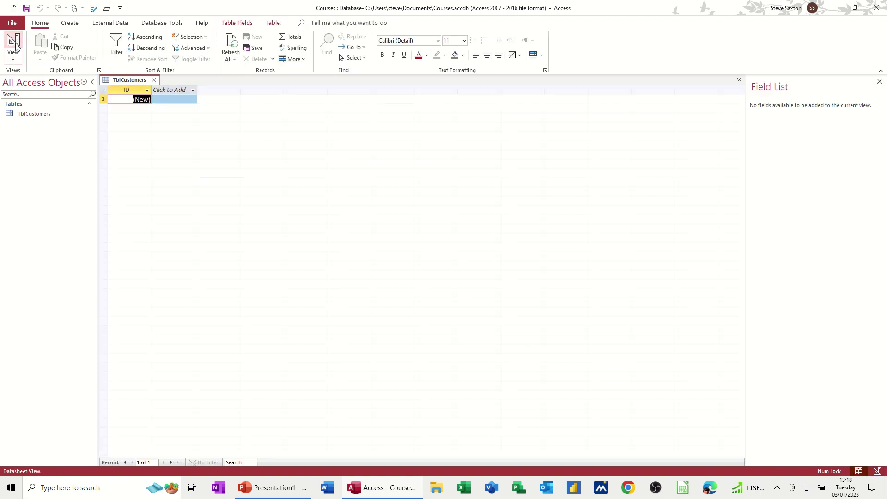
pyautogui.click(15, 44)
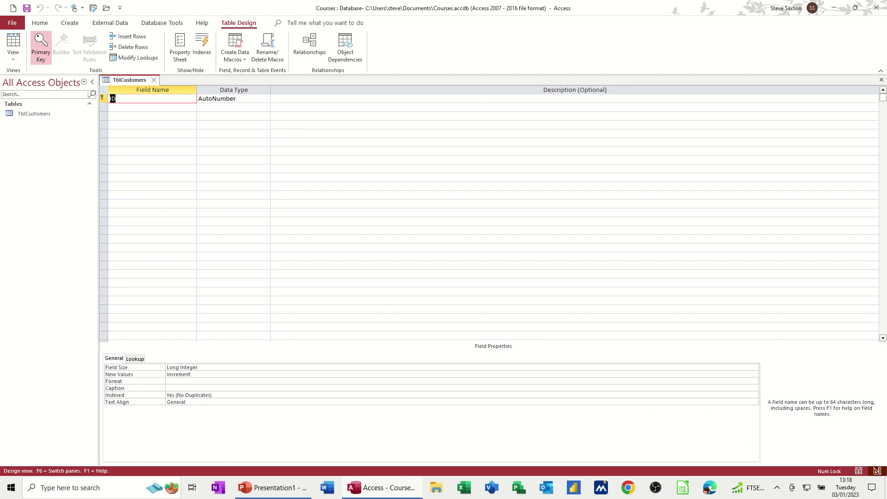
# Rename the ID field to CustomerID and keep its AutoNumber data type
pyautogui.write('CustomerID')
pyautogui.click(246, 99)
pyautogui.click(266, 99)
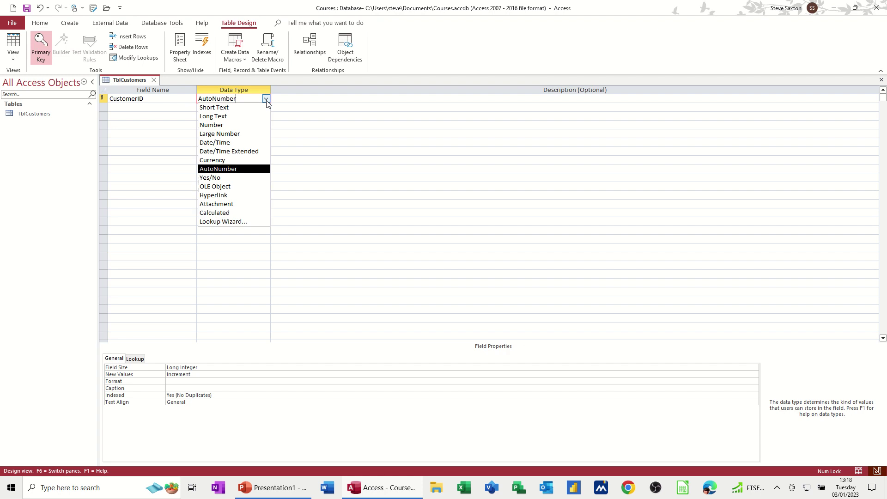
pyautogui.click(266, 99)
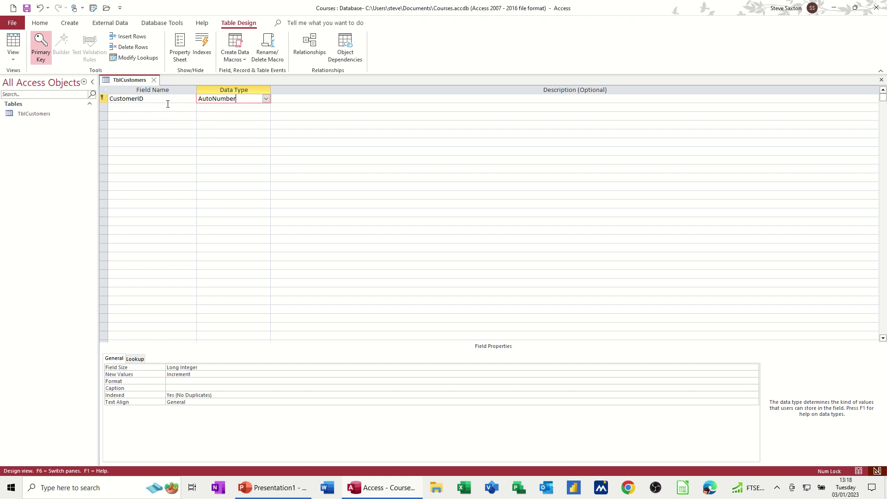
# Add a CustomerName Short Text field with a field size of 50
pyautogui.click(136, 106)
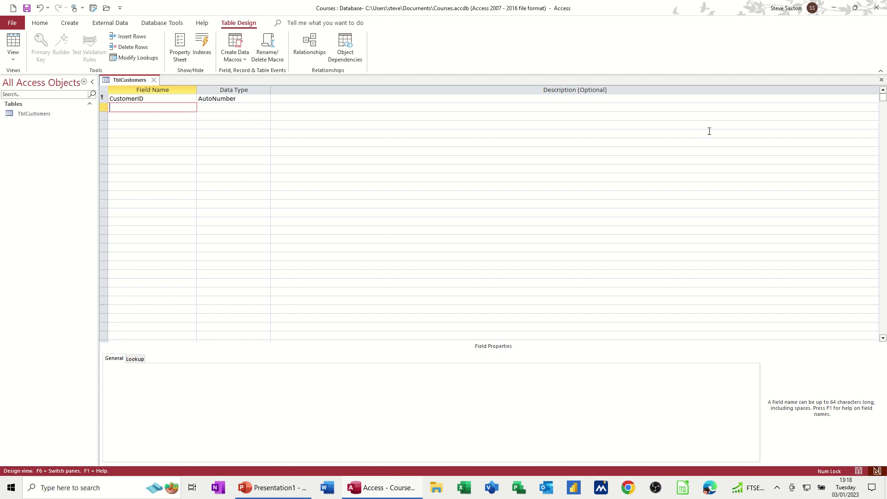
pyautogui.write('CustomerName')
pyautogui.press('Tab')
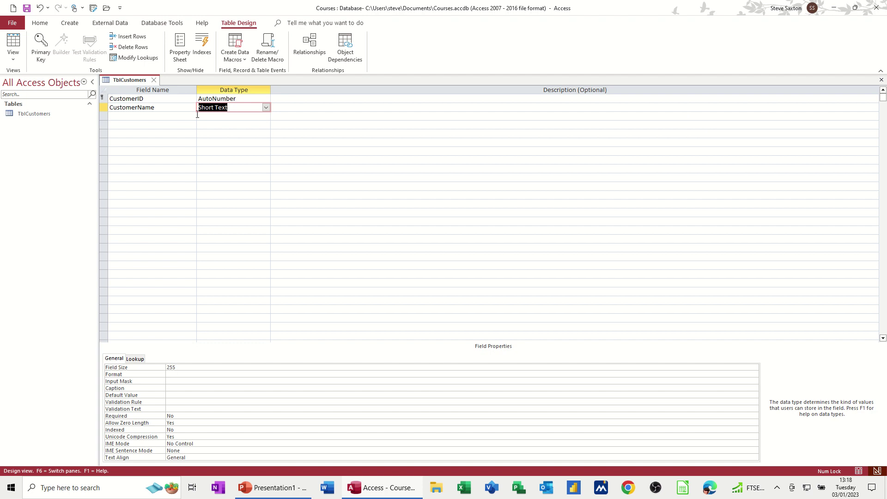
pyautogui.click(176, 367)
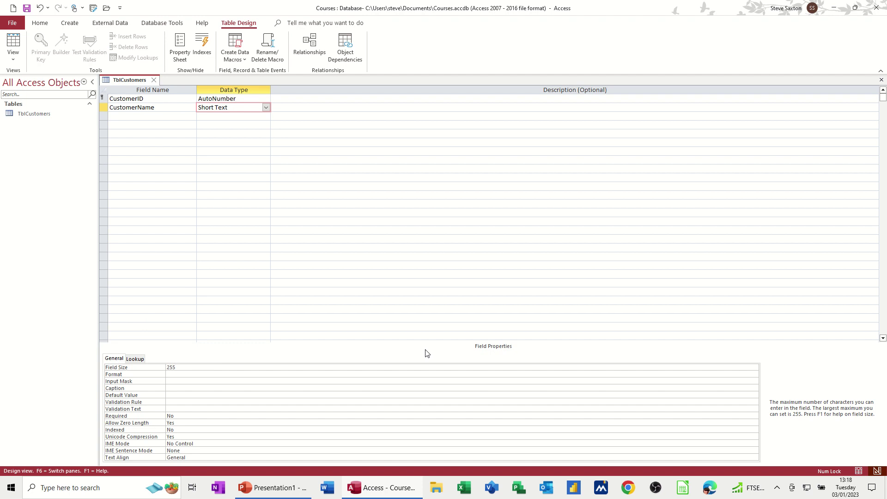
pyautogui.press('BackSpace')
pyautogui.press('BackSpace')
pyautogui.write('50')
pyautogui.click(180, 375)
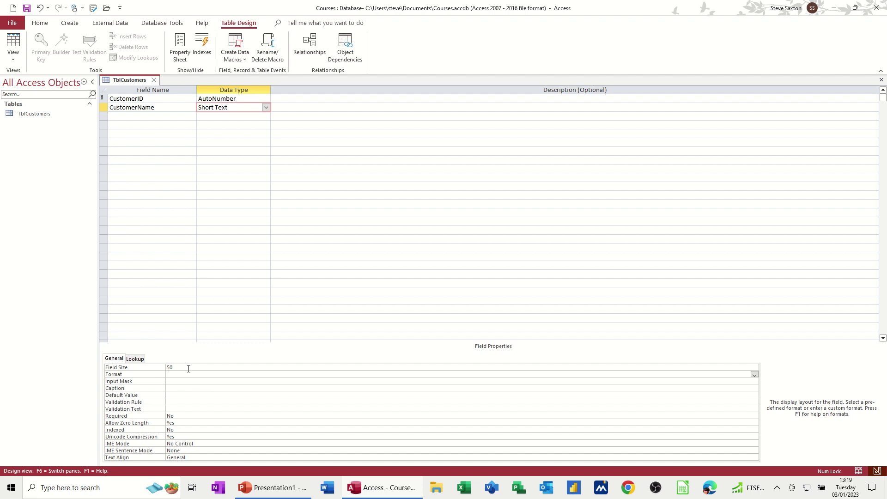
# Add Address, City and PostCode fields as Short Text
pyautogui.click(154, 117)
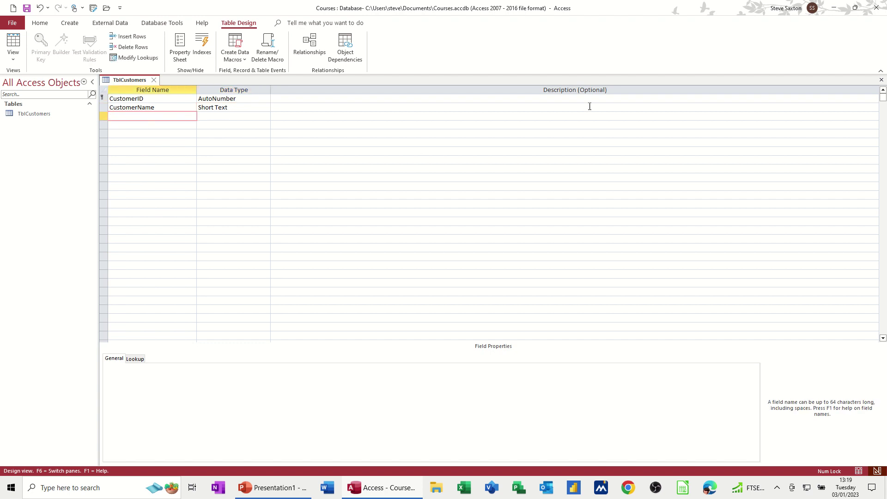
pyautogui.write('Address')
pyautogui.press('Down')
pyautogui.write('City')
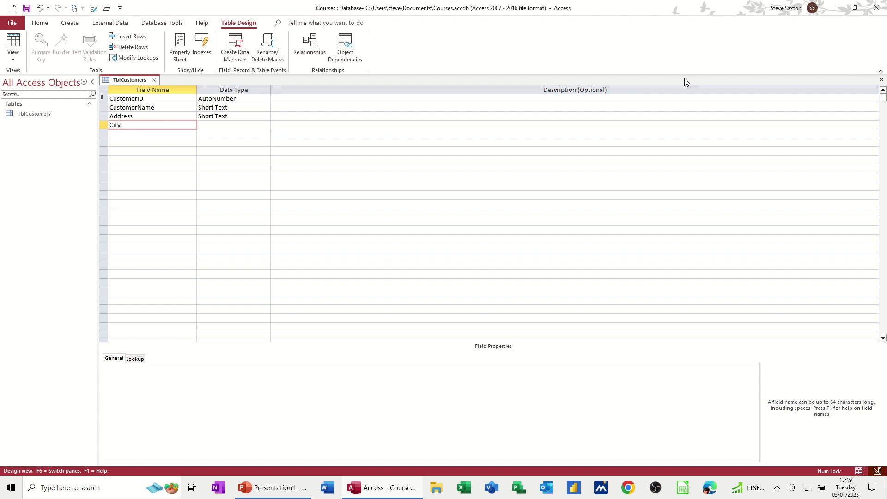
pyautogui.press('Down')
pyautogui.write('P')
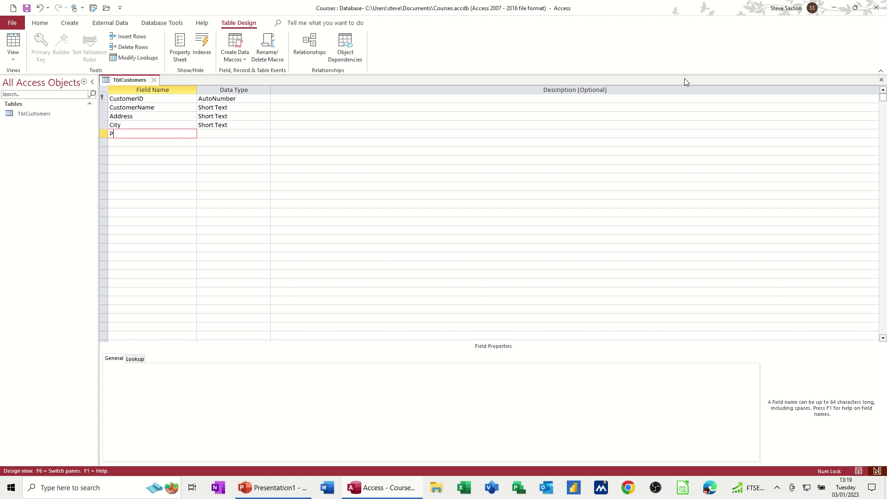
pyautogui.write('ostCode')
pyautogui.press('Tab')
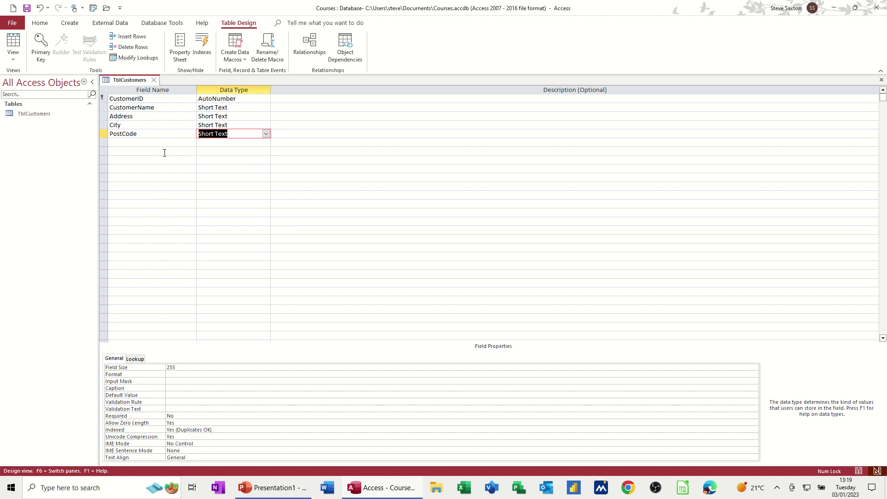
pyautogui.click(145, 98)
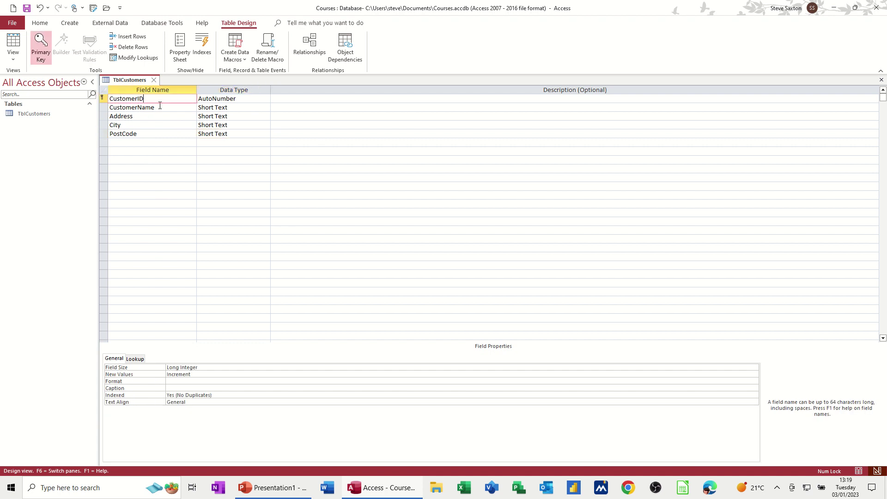
pyautogui.click(156, 107)
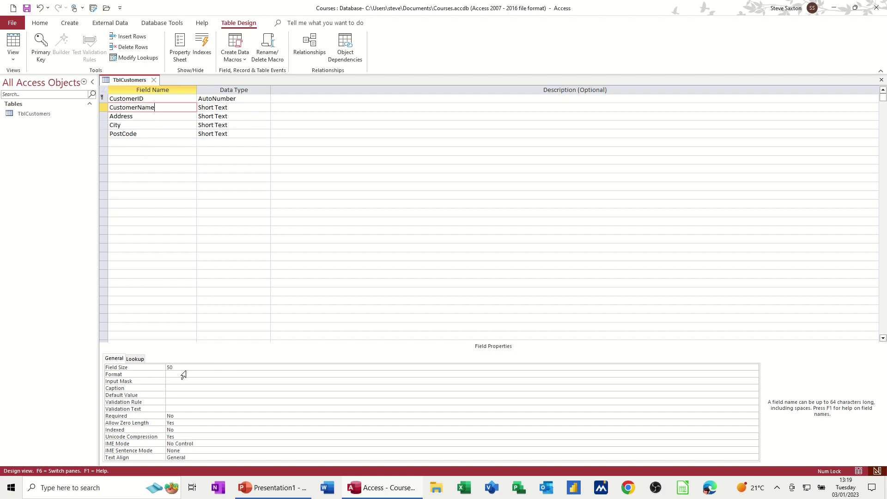
pyautogui.click(146, 117)
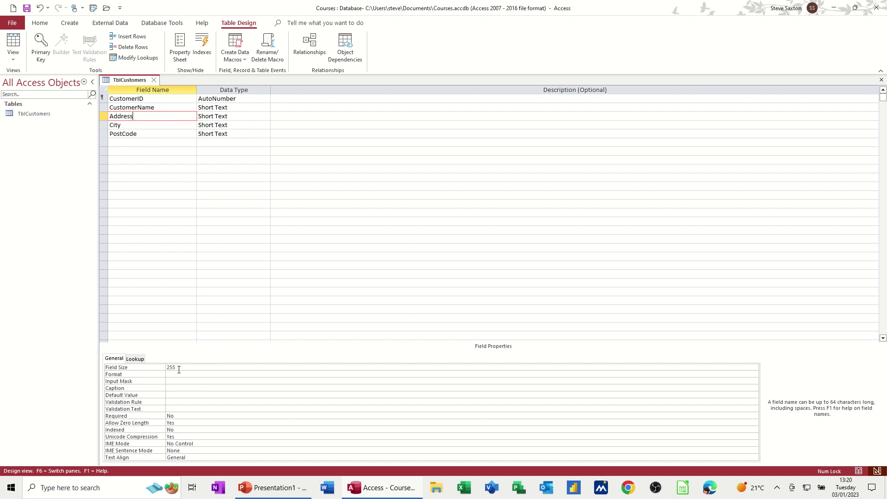
pyautogui.click(248, 116)
pyautogui.click(266, 117)
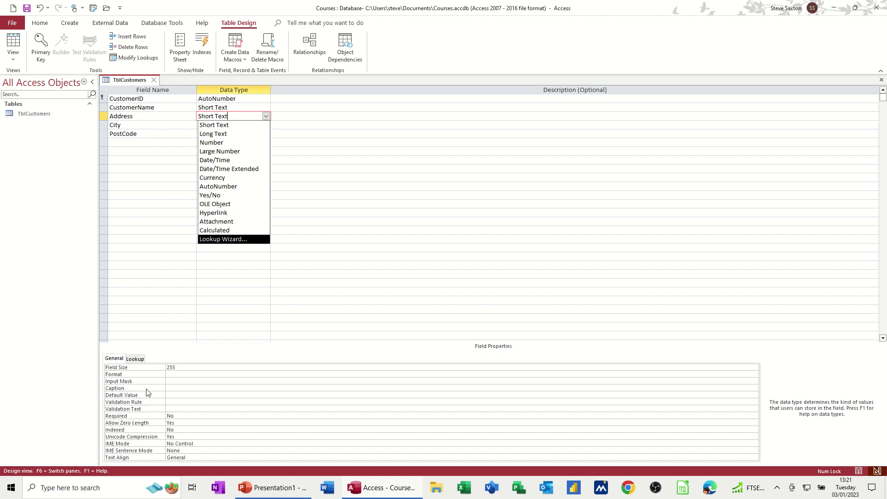
pyautogui.click(161, 134)
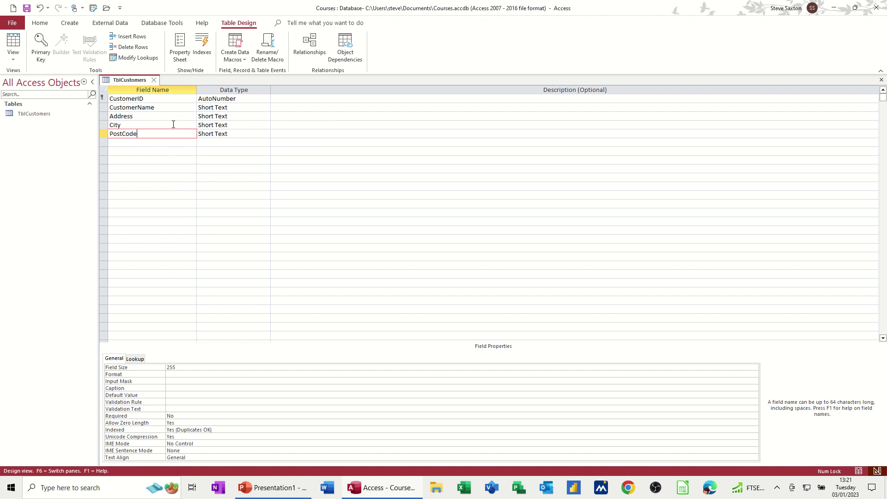
# Save the design, switch TblCustomers to Datasheet View and widen the CustomerName column
pyautogui.click(26, 9)
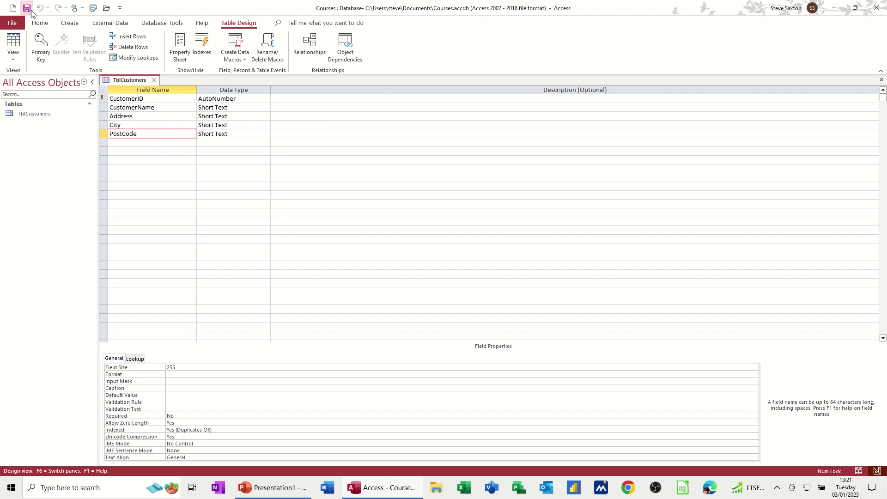
pyautogui.click(13, 41)
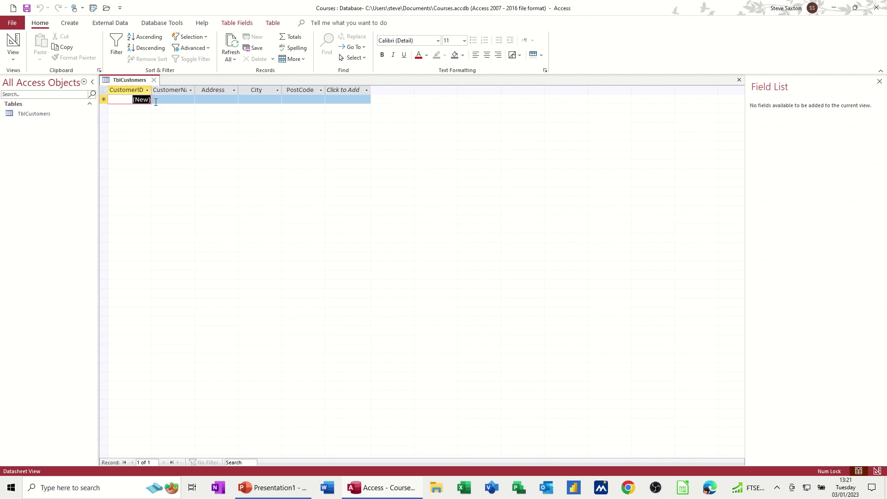
pyautogui.doubleClick(196, 88)
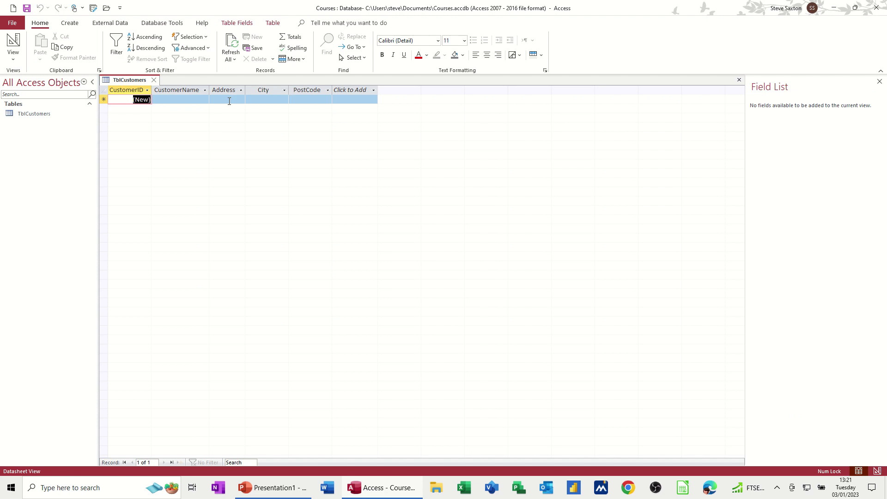
# Enter the first customer: Amac Ltd, 1 Red Road, Leeds, LE2 2RT
pyautogui.click(176, 99)
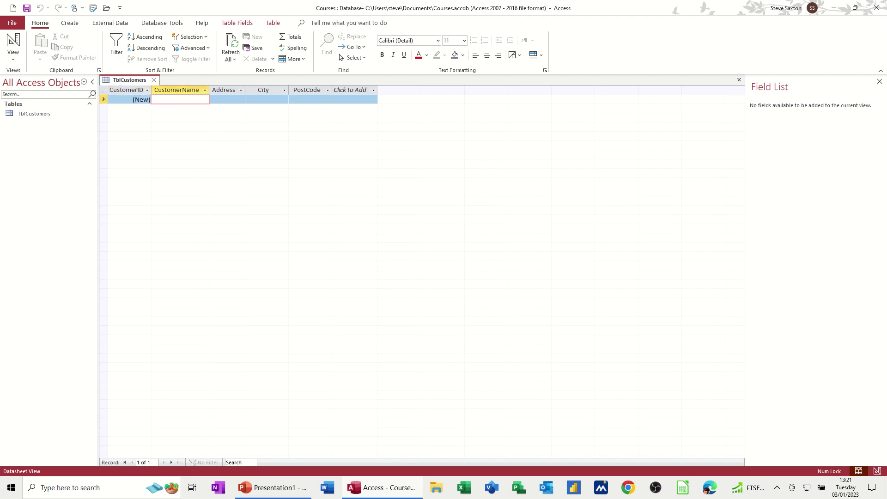
pyautogui.write('Ama')
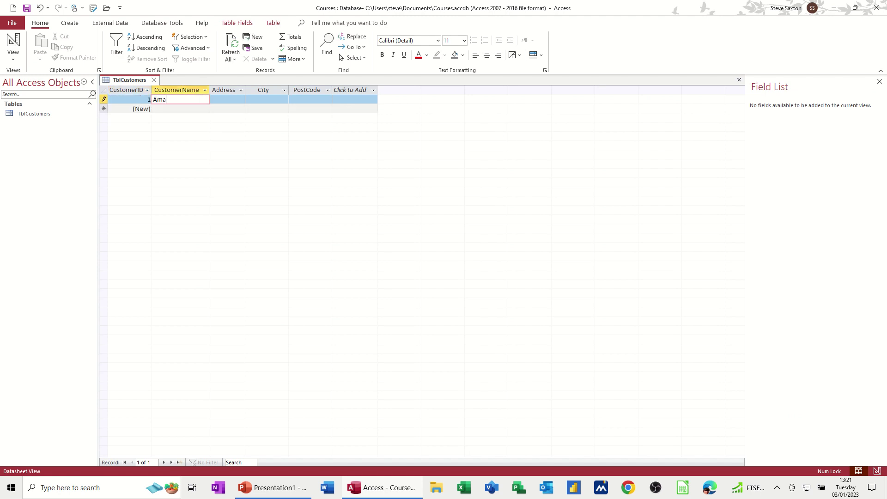
pyautogui.write('c Ltd')
pyautogui.press('Tab')
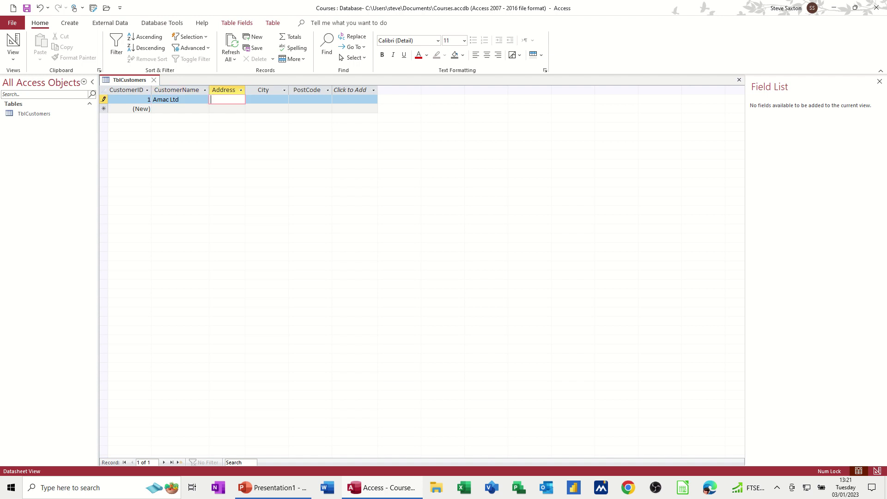
pyautogui.write('1 Recd Road')
pyautogui.press('Tab')
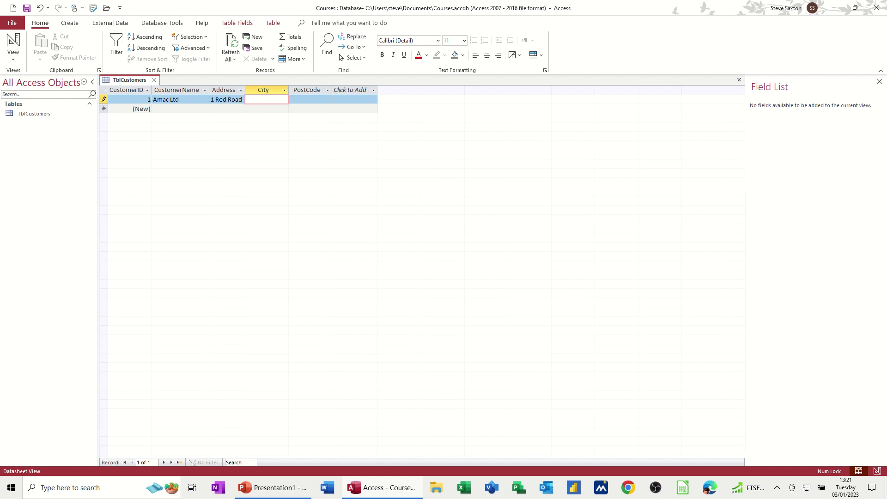
pyautogui.write('Leeds')
pyautogui.press('Tab')
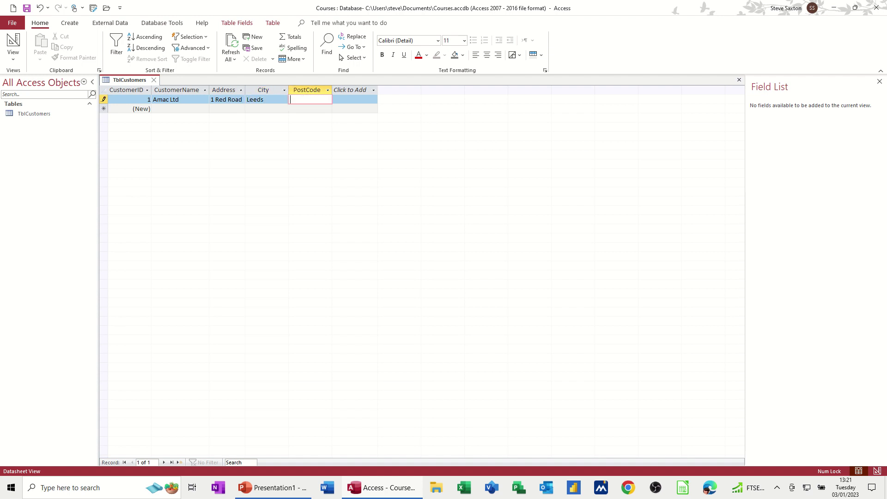
pyautogui.write('LE2 2RT')
pyautogui.press('Tab')
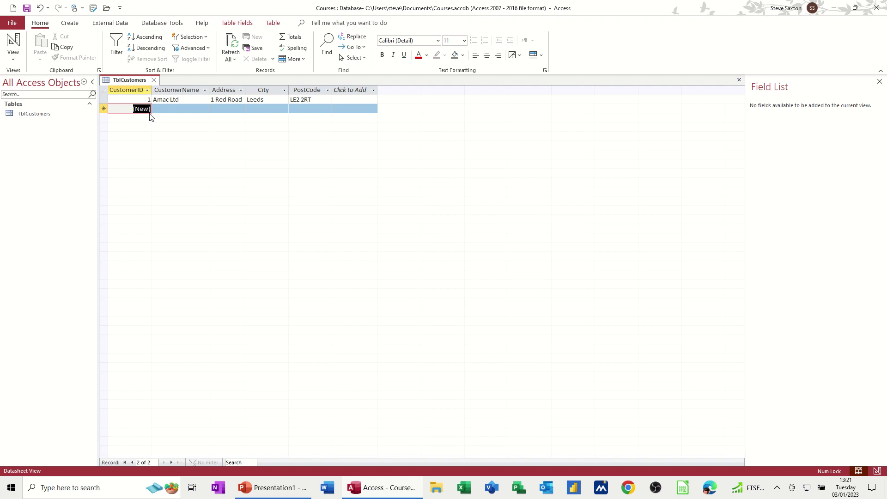
# Enter the second customer (Posi, 2 Red Road, Leeds, LE3 2DG) and move to the new-record row
pyautogui.click(167, 109)
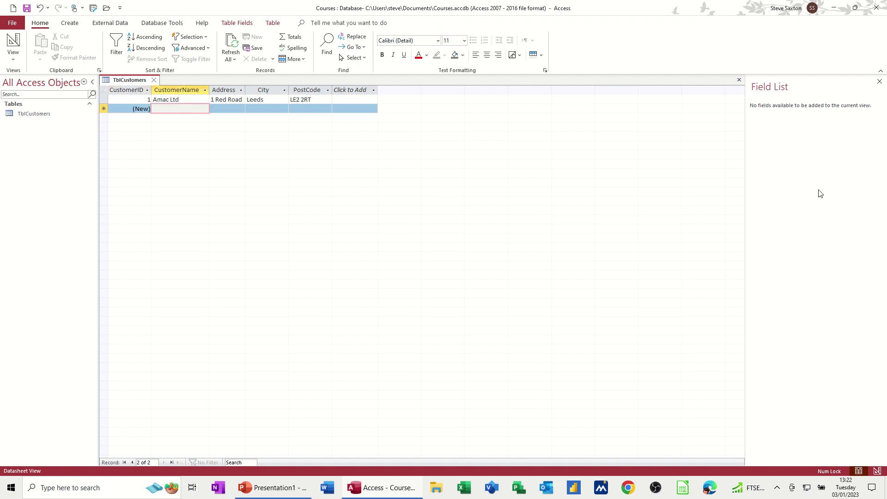
pyautogui.write('Posie')
pyautogui.press('Tab')
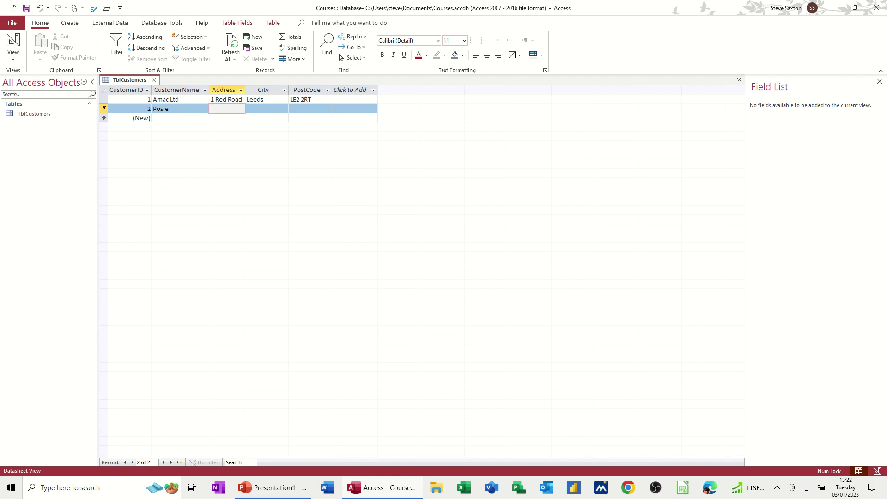
pyautogui.write('2 Red Road')
pyautogui.press('Tab')
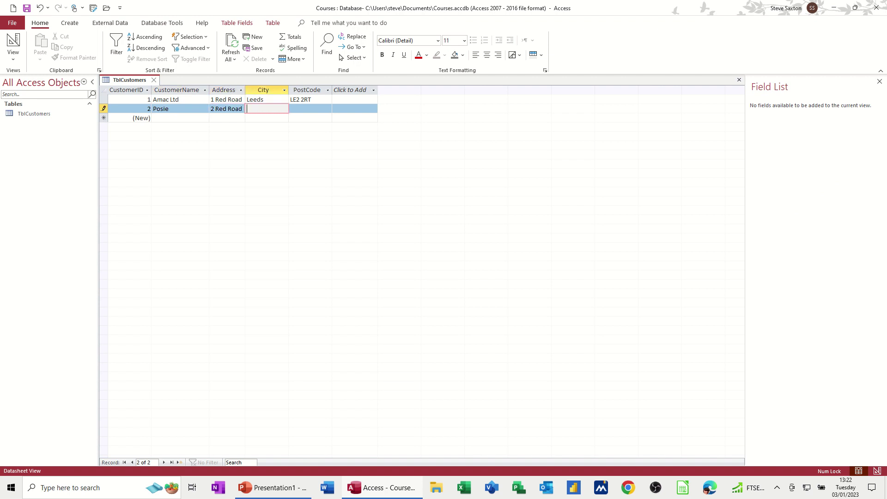
pyautogui.write('Leeds')
pyautogui.press('Tab')
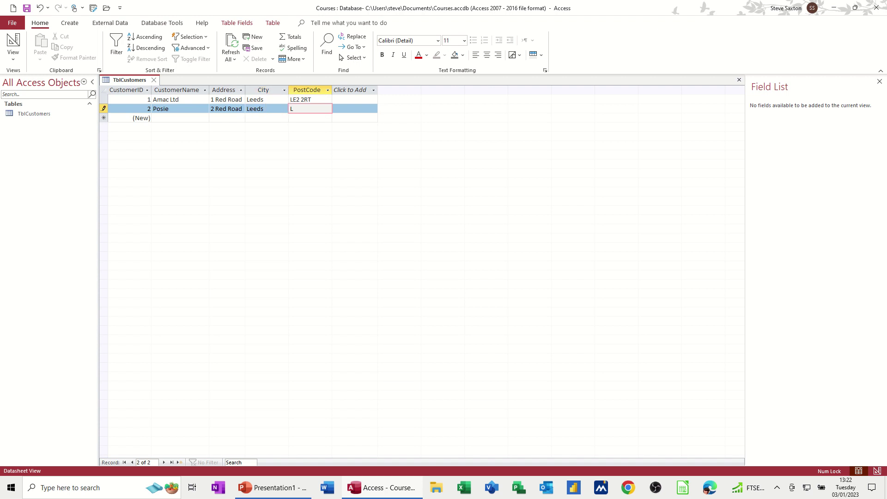
pyautogui.write('LE3')
pyautogui.write('2DG')
pyautogui.press('Tab')
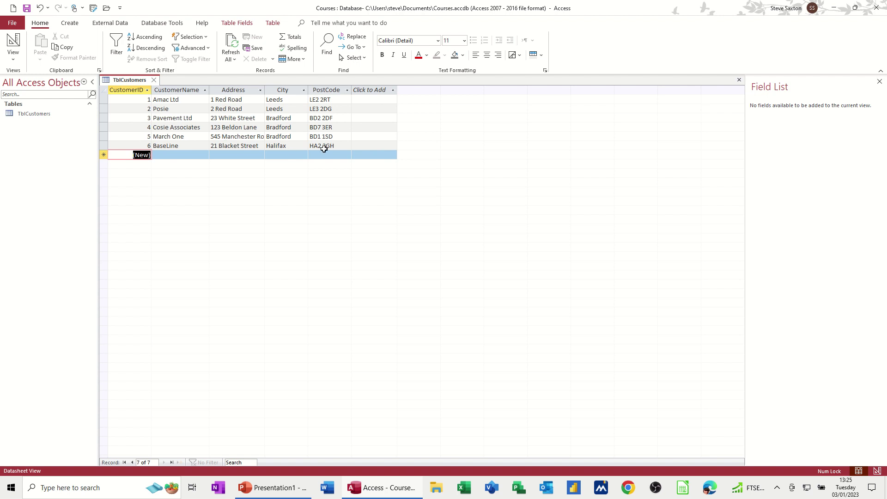
pyautogui.click(360, 145)
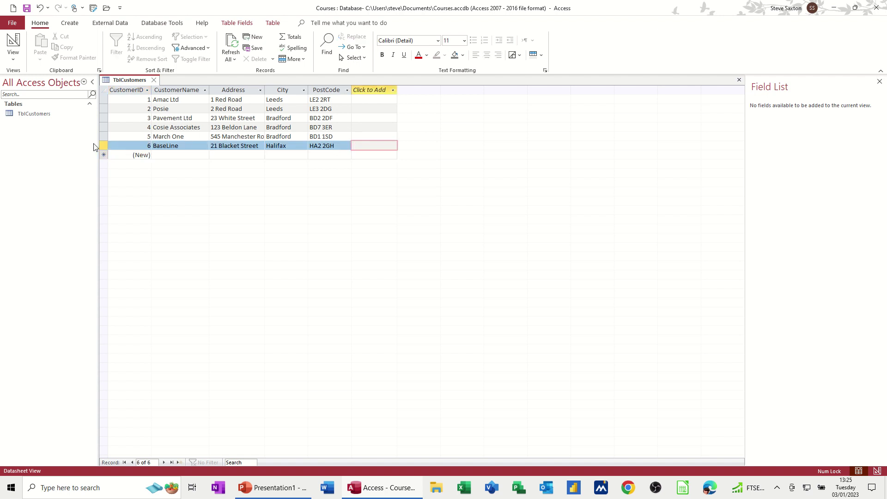
pyautogui.press('Tab')
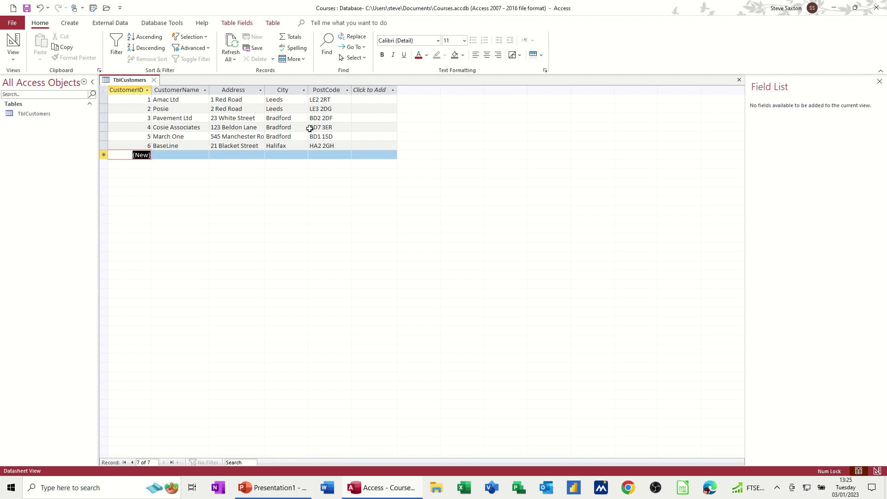
# Auto-fit the City column to its entries, then close TblCustomers saving the layout
pyautogui.moveTo(309, 93); pyautogui.dragTo(287, 98)
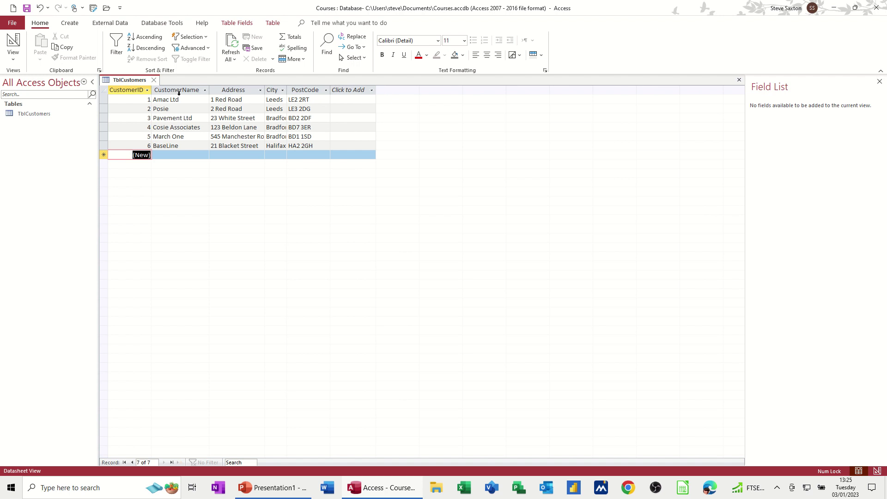
pyautogui.click(154, 79)
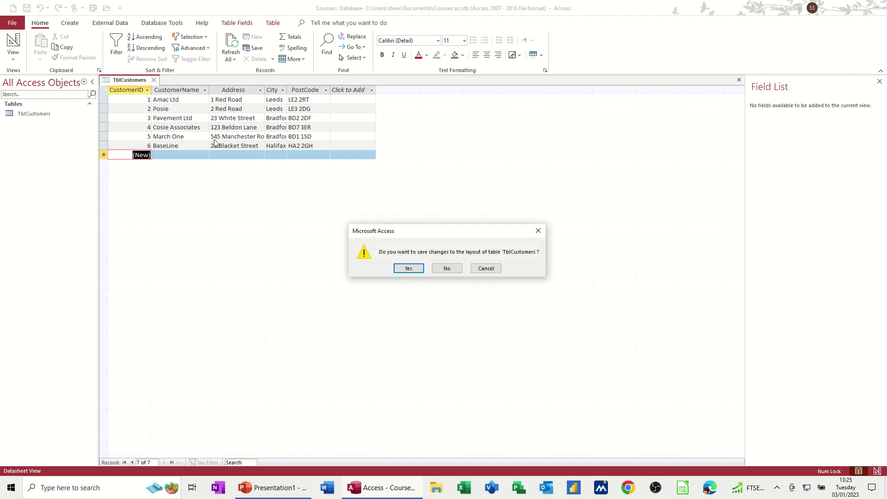
pyautogui.moveTo(406, 229); pyautogui.dragTo(423, 111)
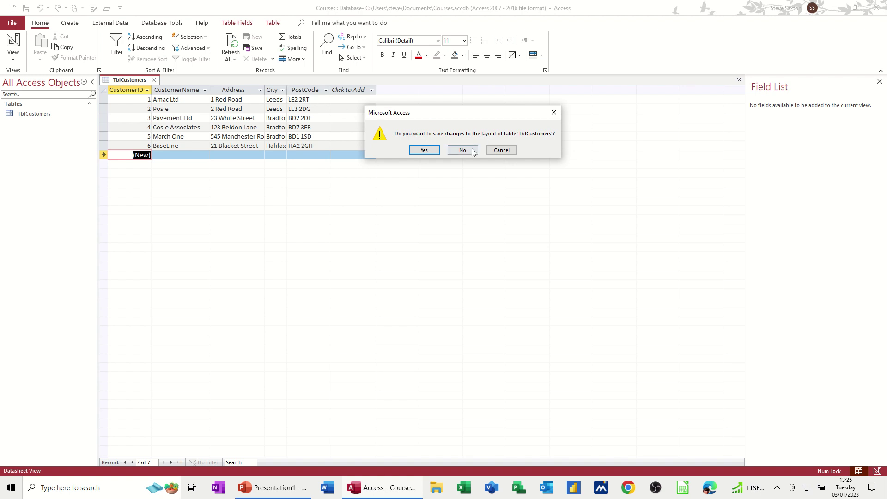
pyautogui.click(504, 152)
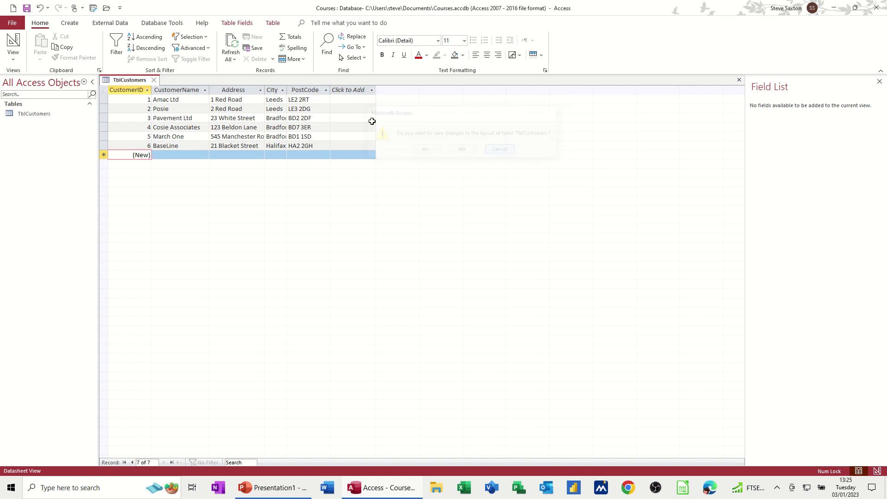
pyautogui.doubleClick(287, 90)
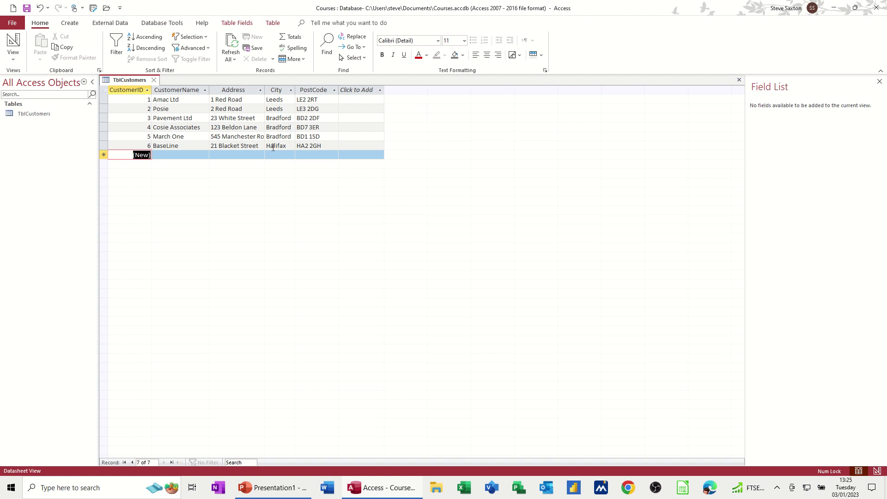
pyautogui.click(154, 80)
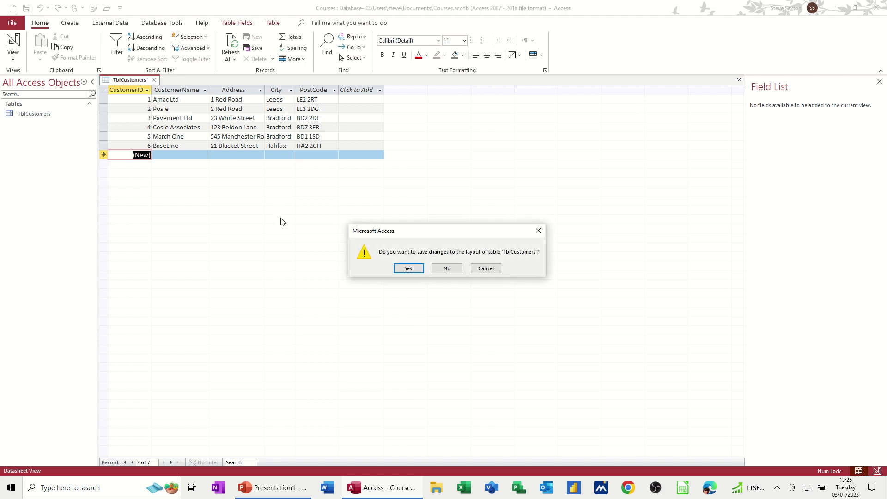
pyautogui.click(410, 269)
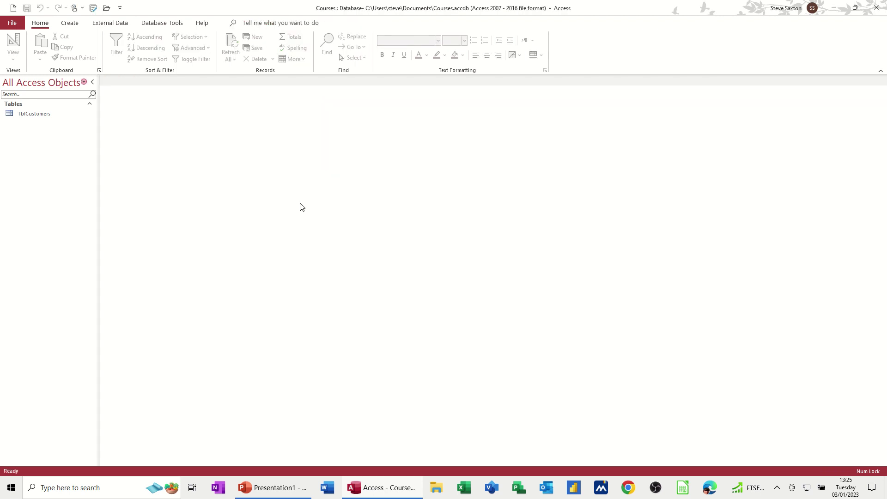
# Start a new query in Query Design and add the TblCustomers table to it
pyautogui.click(22, 116)
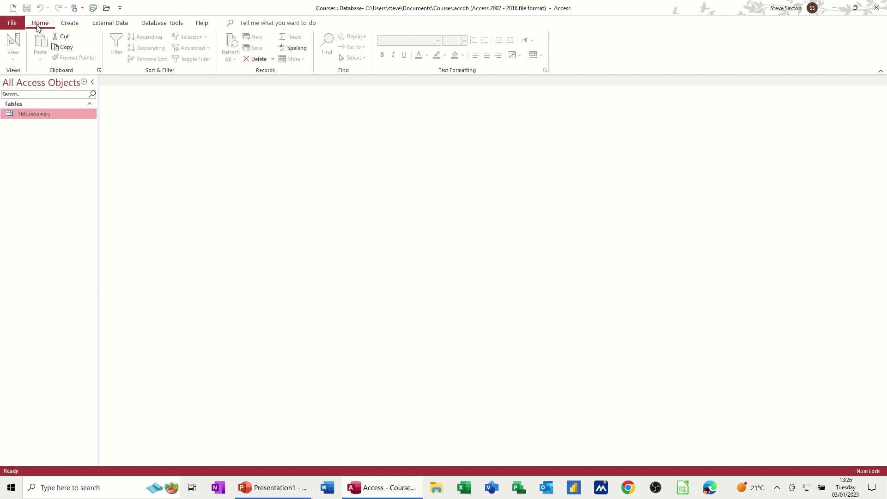
pyautogui.click(70, 25)
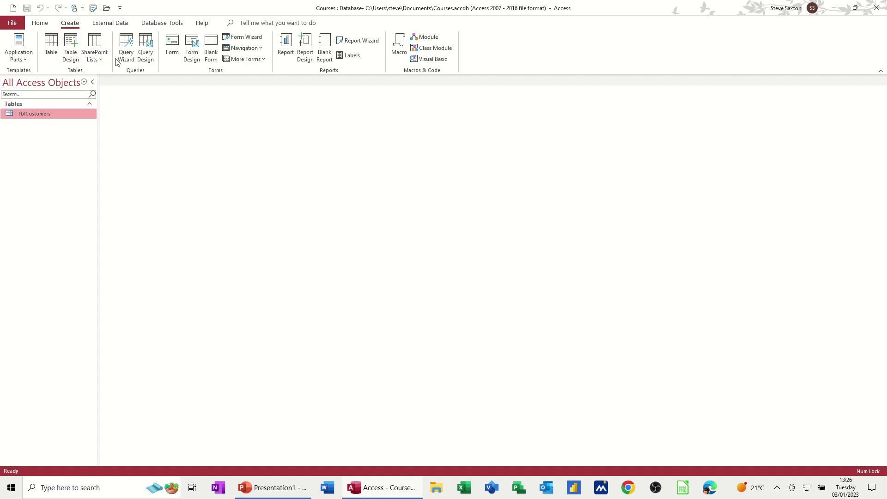
pyautogui.click(147, 43)
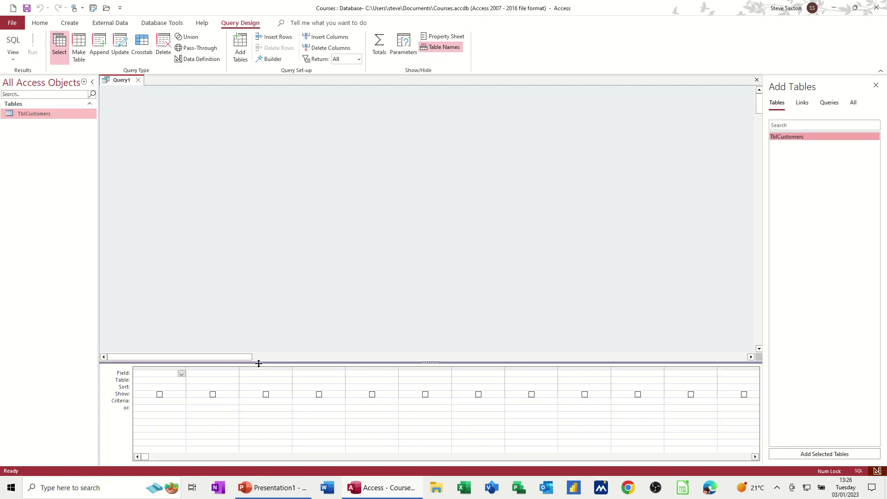
pyautogui.moveTo(258, 362); pyautogui.dragTo(262, 234)
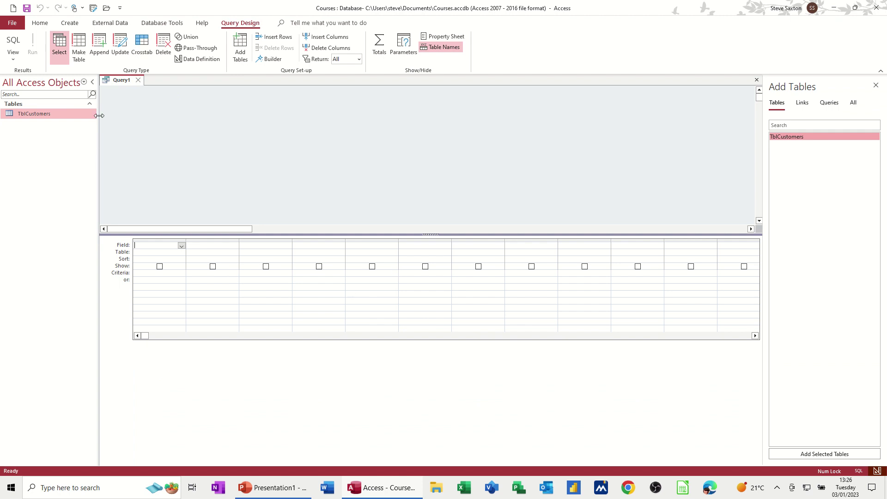
pyautogui.click(22, 114)
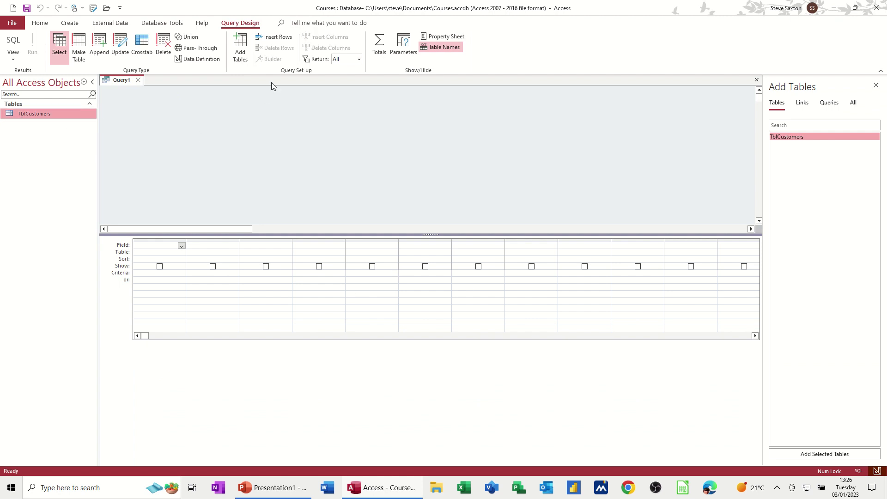
pyautogui.click(244, 52)
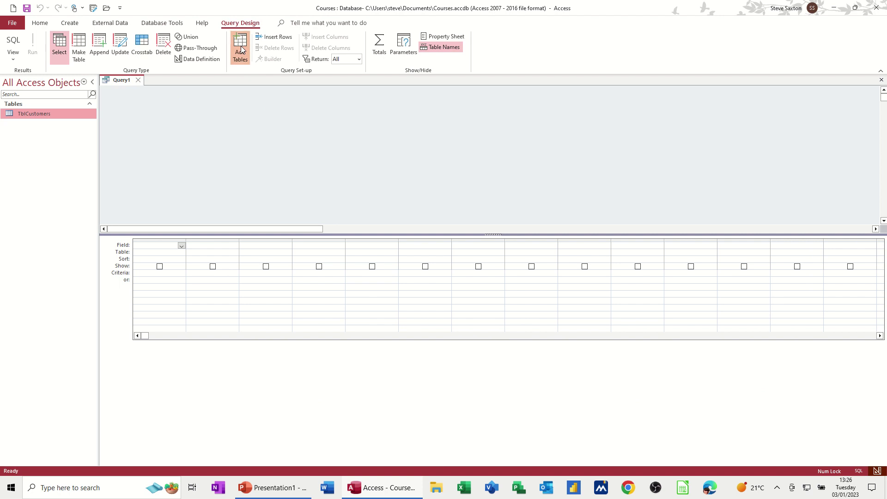
pyautogui.click(243, 52)
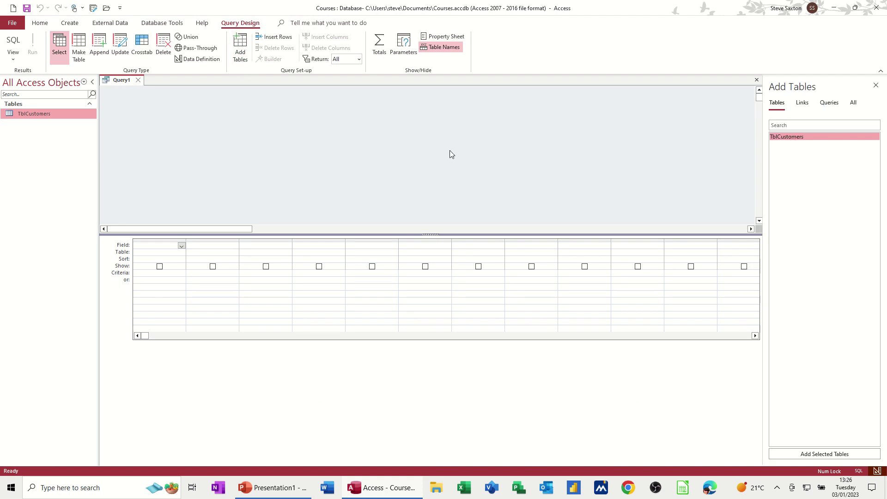
pyautogui.moveTo(33, 113); pyautogui.dragTo(219, 127)
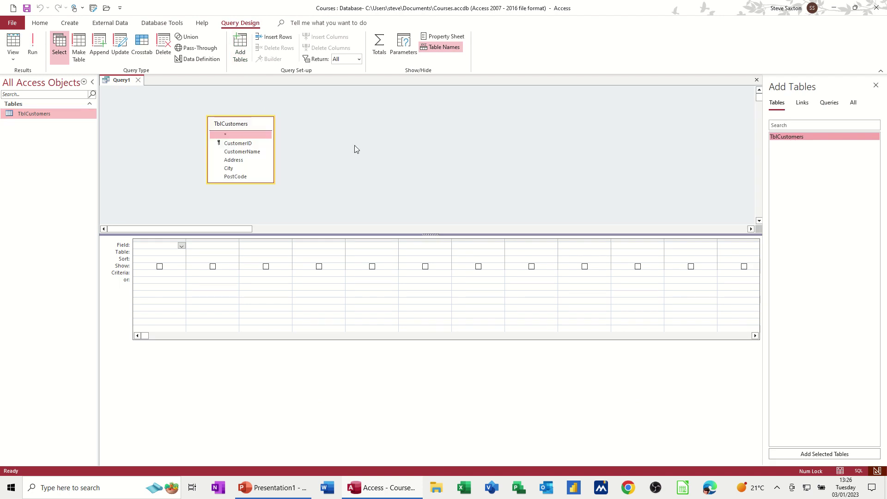
# Drop all five TblCustomers fields into the query grid, then clear the grid again
pyautogui.click(876, 86)
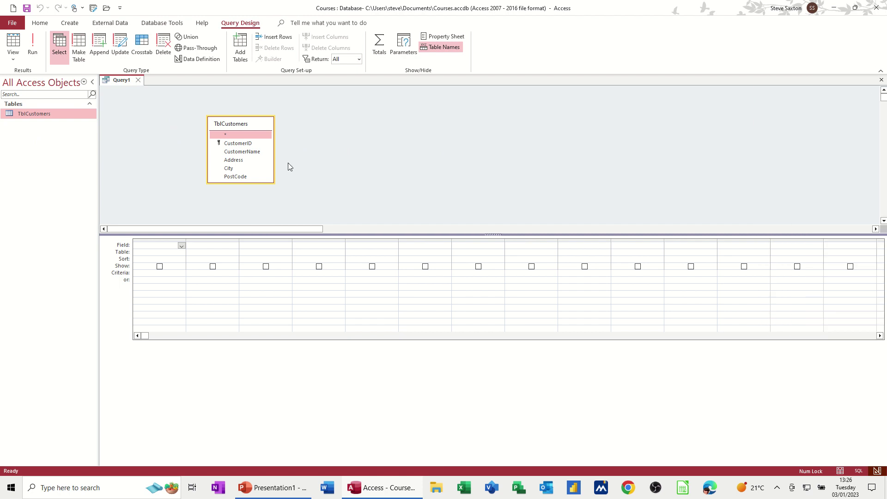
pyautogui.moveTo(248, 124); pyautogui.dragTo(248, 107)
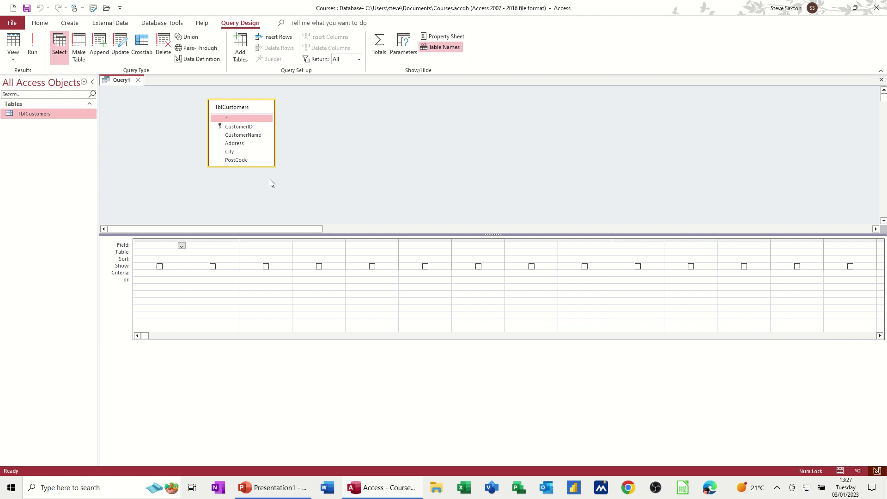
pyautogui.doubleClick(248, 109)
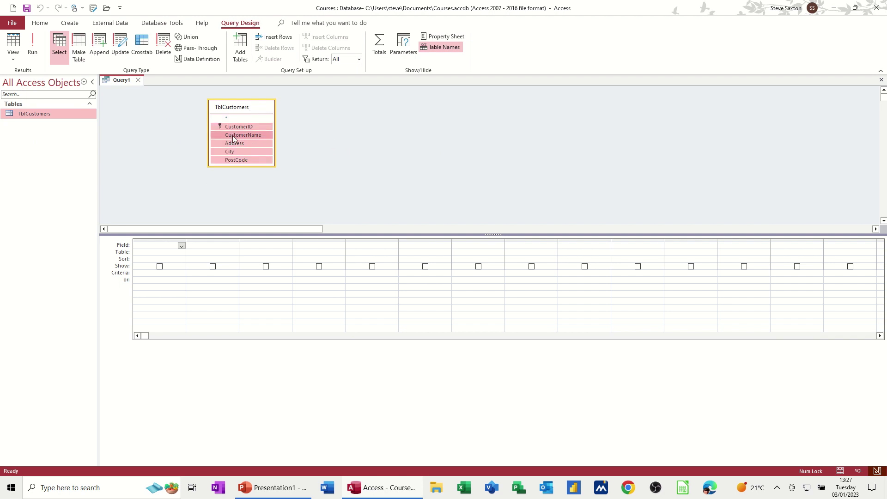
pyautogui.moveTo(234, 161); pyautogui.dragTo(166, 249)
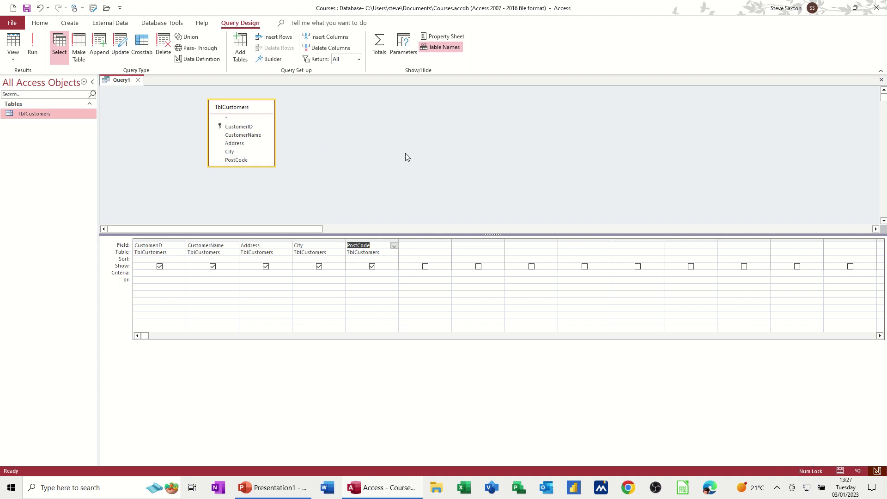
pyautogui.press('Delete')
pyautogui.moveTo(162, 240); pyautogui.dragTo(311, 239)
pyautogui.press('Delete')
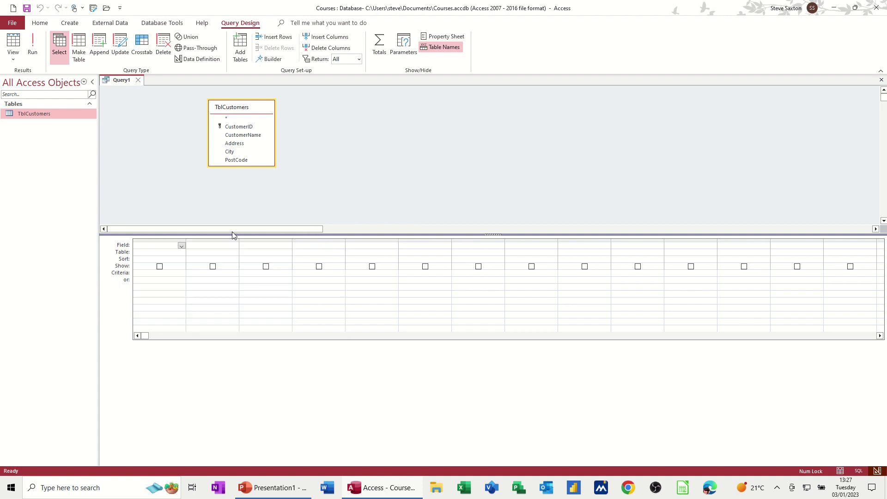
# Add TblCustomers.* as the only grid column and run the query to check all six customers
pyautogui.click(248, 118)
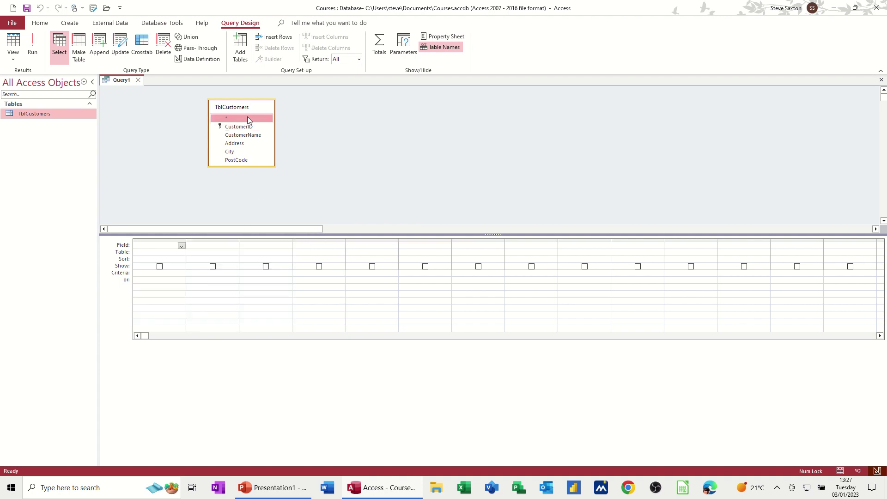
pyautogui.doubleClick(236, 119)
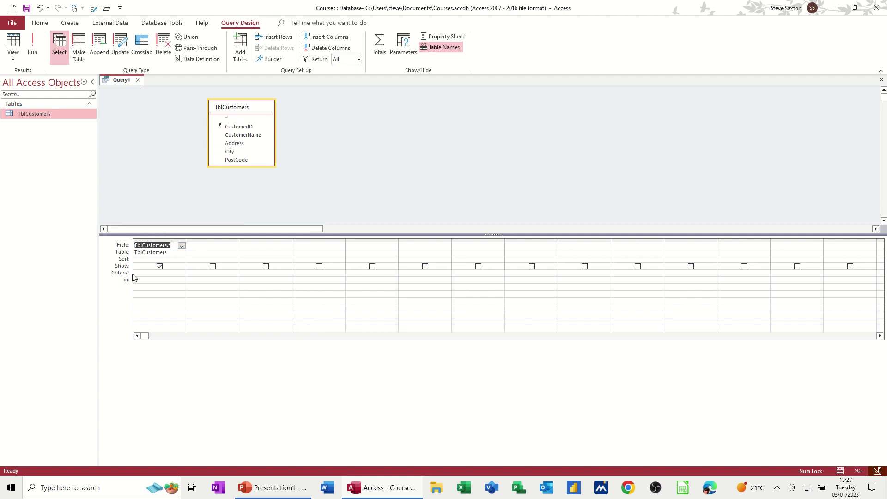
pyautogui.click(36, 42)
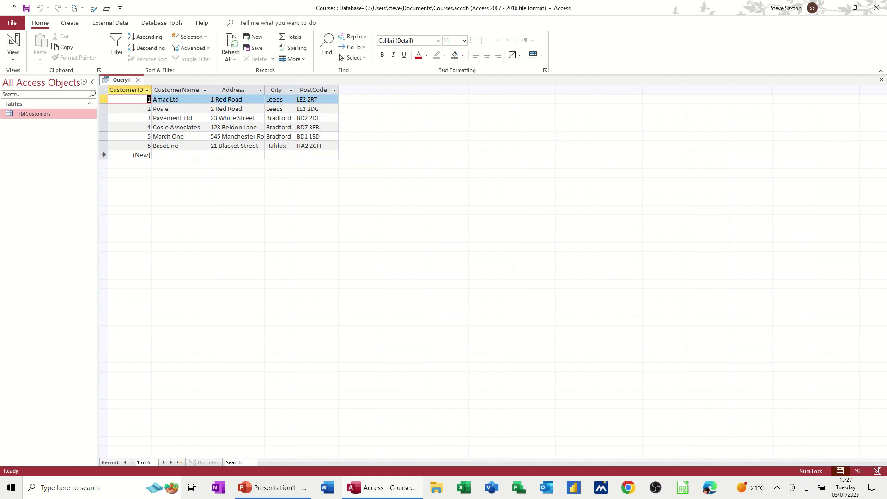
pyautogui.click(13, 44)
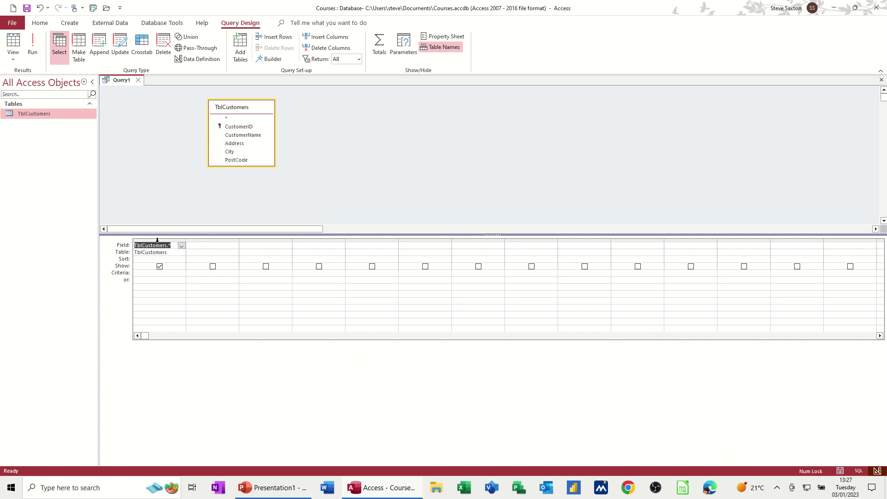
# Replace the * column with CustomerID and CustomerName columns, then clear the grid
pyautogui.click(157, 240)
pyautogui.press('Delete')
pyautogui.doubleClick(236, 128)
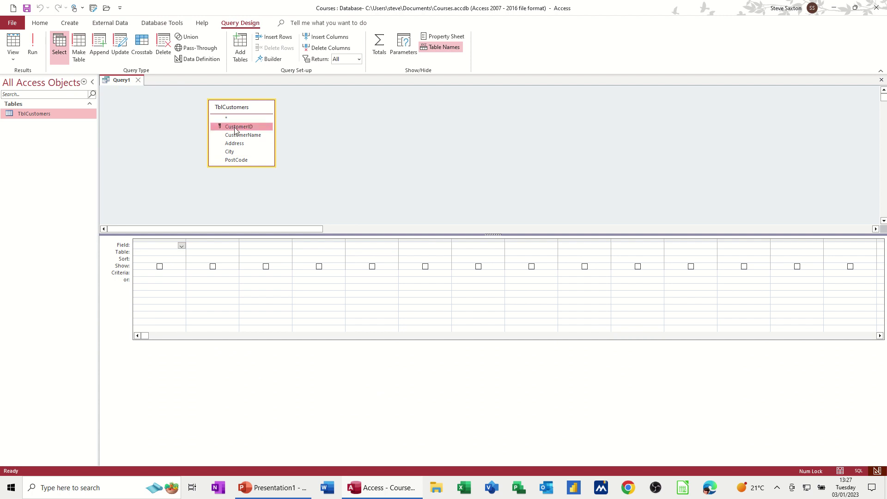
pyautogui.click(222, 245)
pyautogui.click(235, 245)
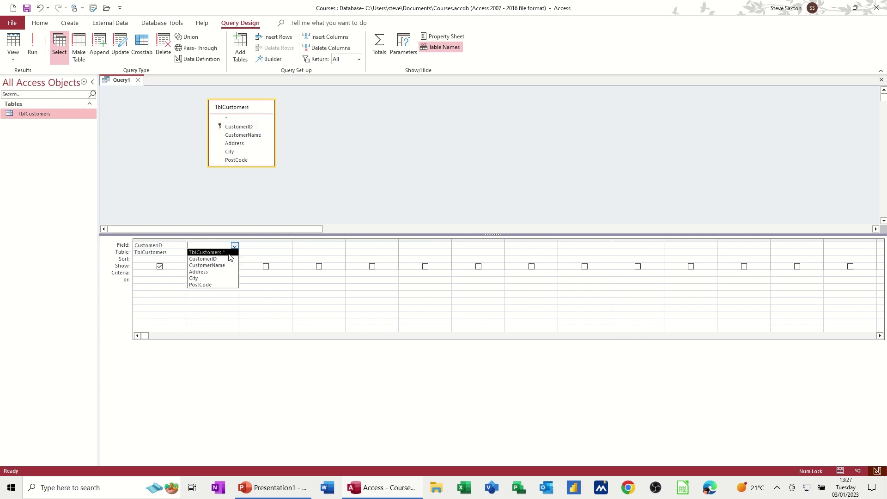
pyautogui.click(225, 265)
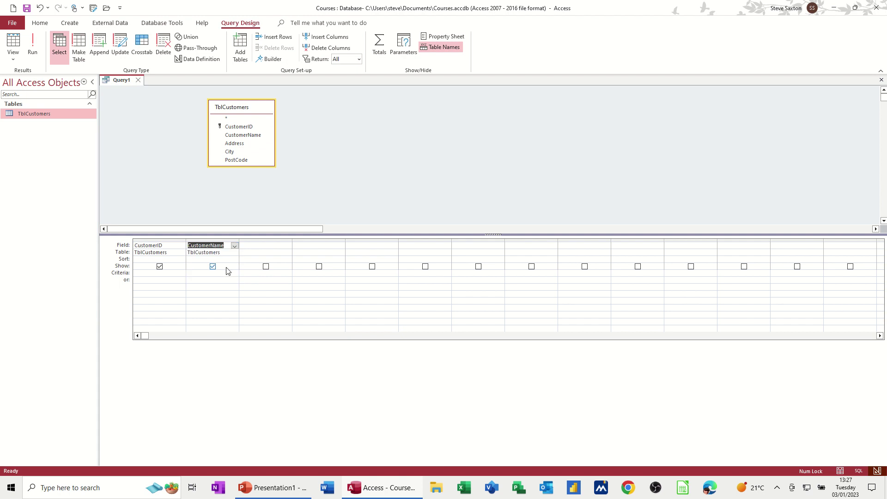
pyautogui.moveTo(168, 239); pyautogui.dragTo(207, 240)
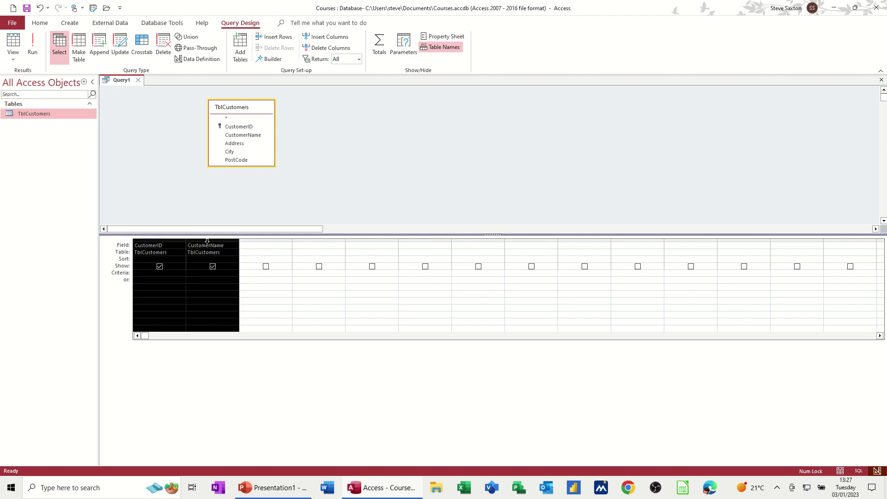
pyautogui.press('Delete')
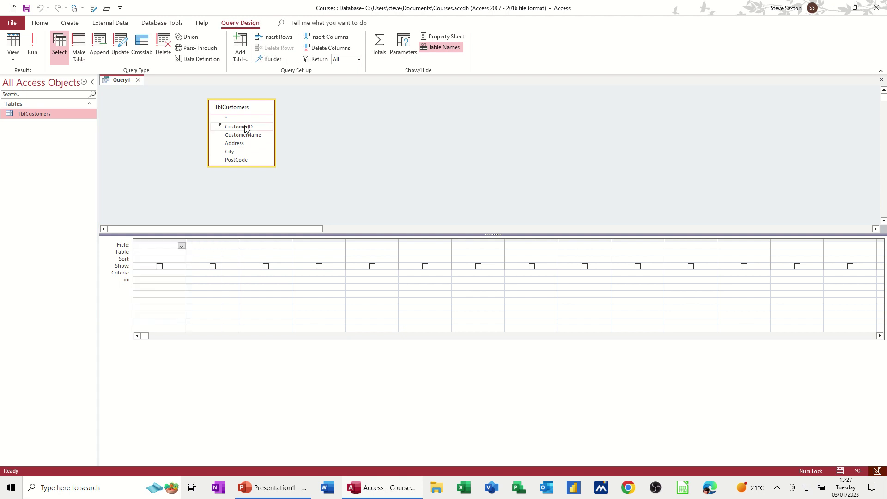
# Add CustomerID, CustomerName, Address, City and PostCode as separate columns and run the query
pyautogui.click(240, 107)
pyautogui.doubleClick(239, 108)
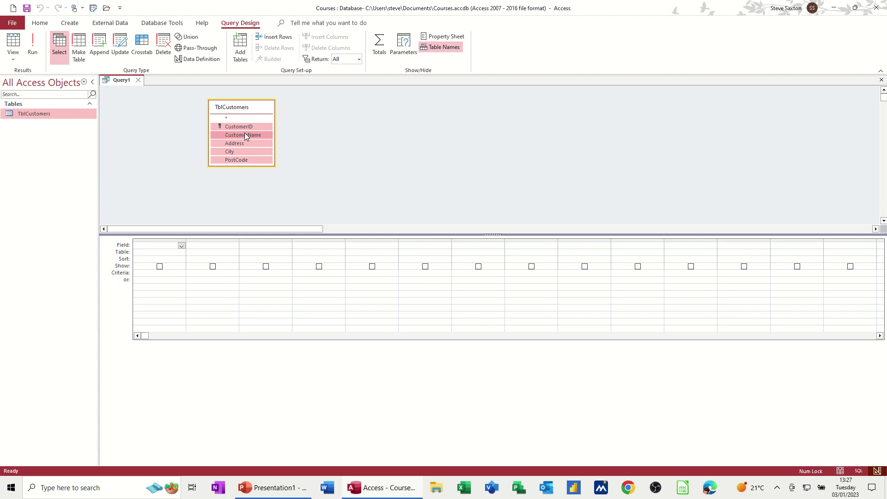
pyautogui.moveTo(241, 134); pyautogui.dragTo(169, 250)
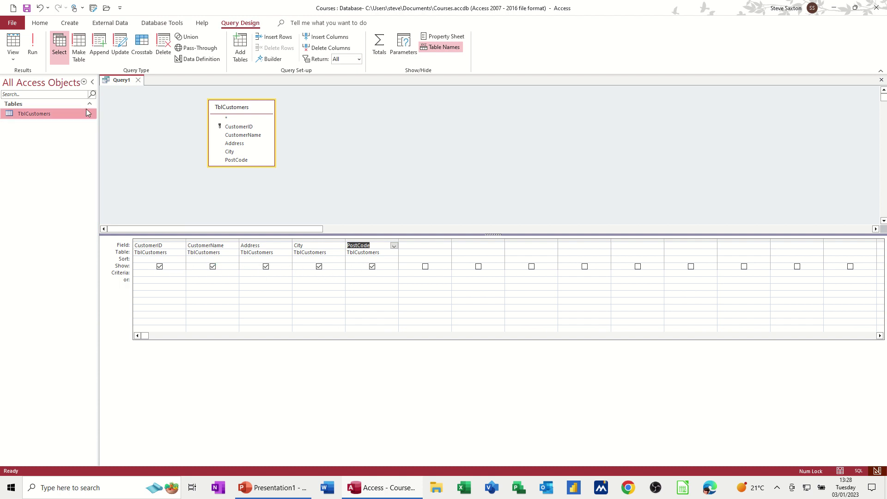
pyautogui.click(32, 40)
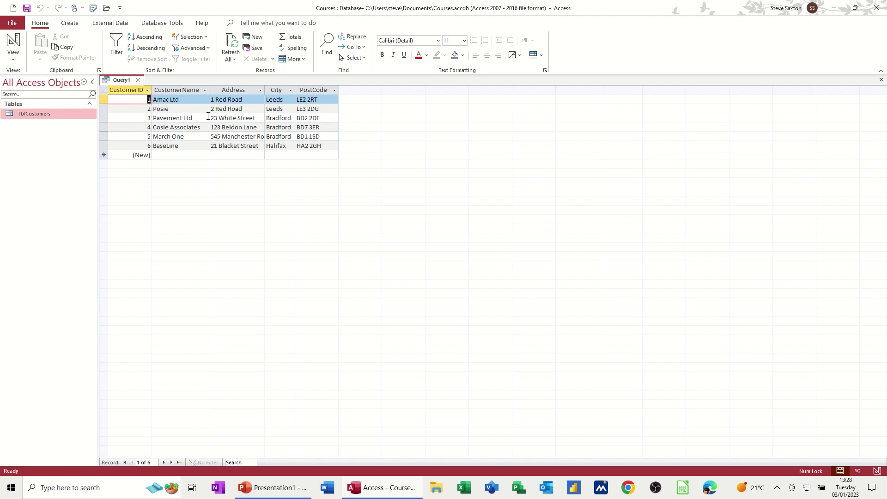
pyautogui.click(14, 42)
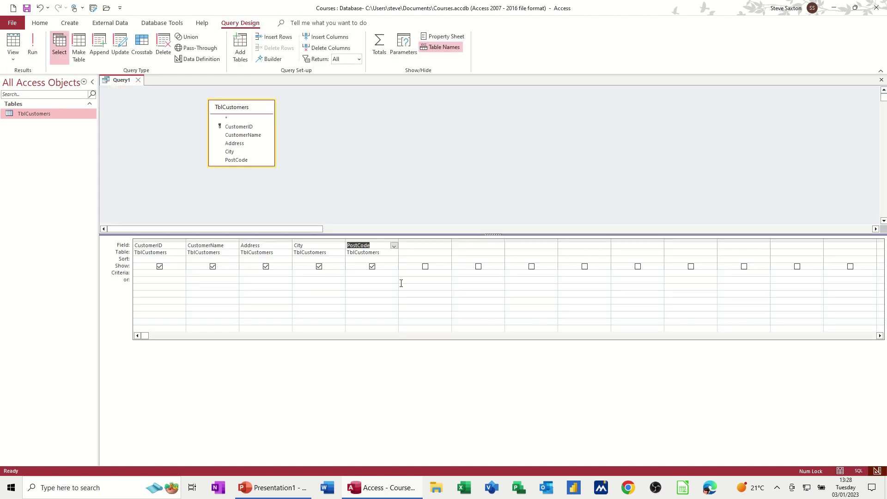
# Sort CustomerName in ascending order and run the query to check the order
pyautogui.click(141, 272)
pyautogui.click(182, 260)
pyautogui.click(182, 260)
pyautogui.click(217, 259)
pyautogui.click(236, 260)
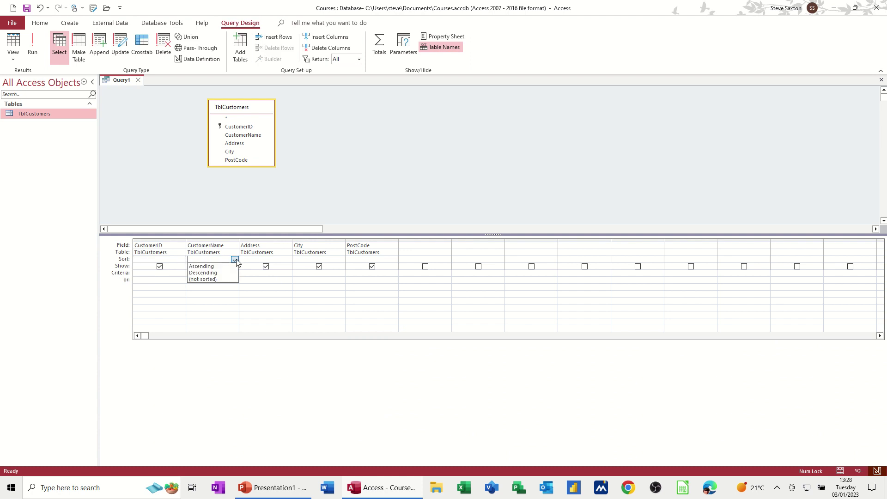
pyautogui.click(235, 260)
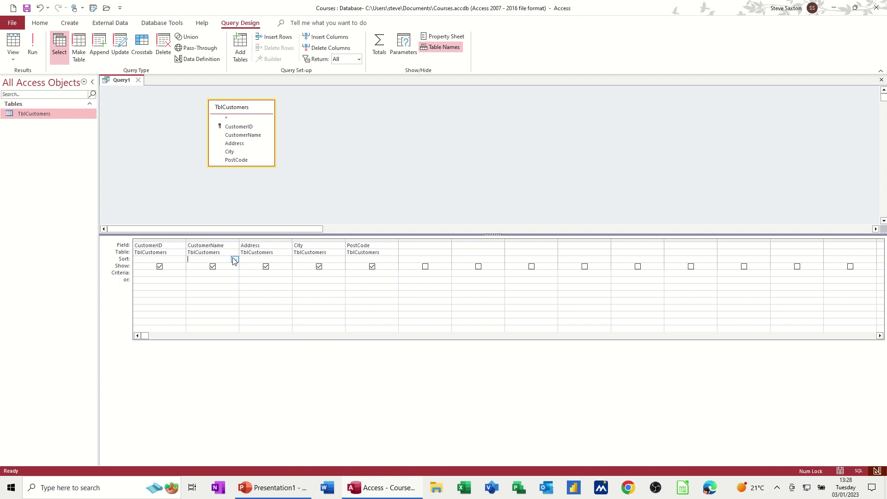
pyautogui.click(235, 259)
pyautogui.click(202, 267)
pyautogui.click(32, 44)
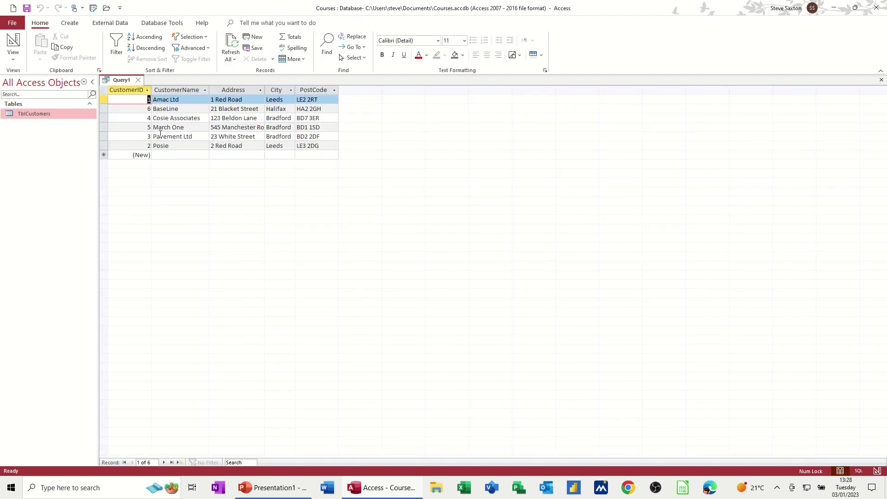
# Change the CustomerName sort to descending and run the query again
pyautogui.click(17, 44)
pyautogui.click(235, 259)
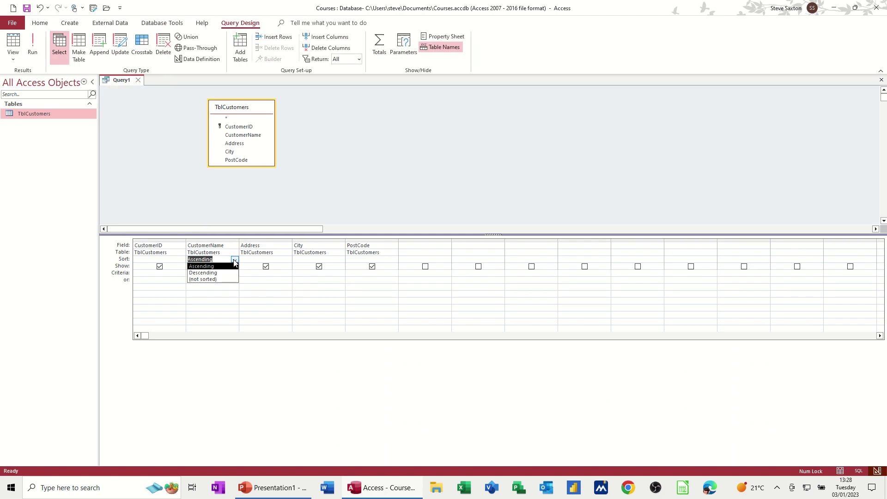
pyautogui.click(203, 269)
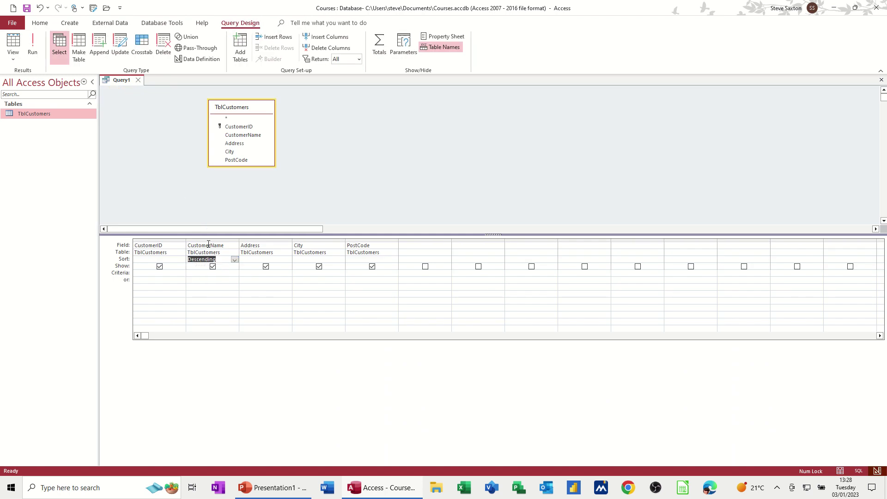
pyautogui.click(32, 46)
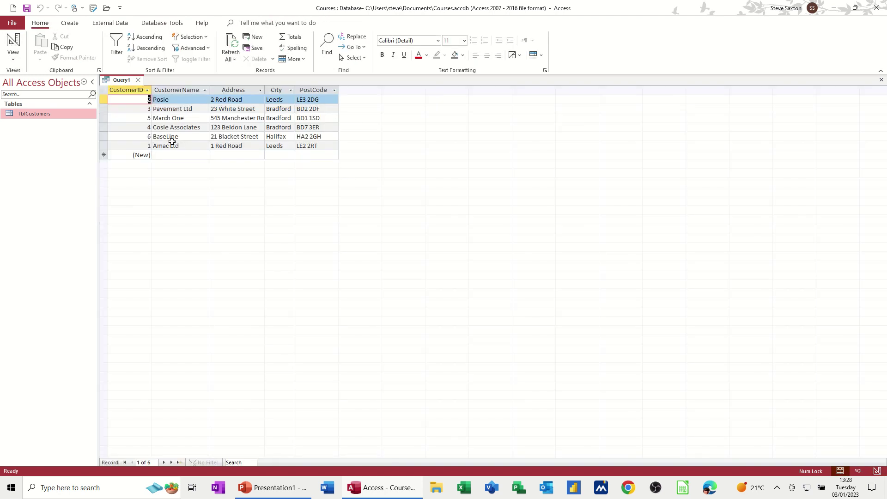
# Return to Design view and set the CustomerName sort back to ascending
pyautogui.click(15, 40)
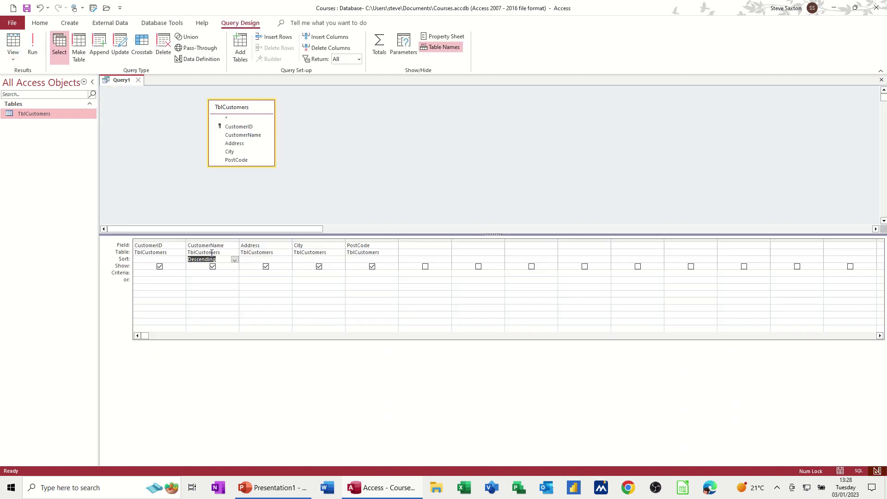
pyautogui.click(235, 260)
pyautogui.click(218, 267)
pyautogui.click(199, 273)
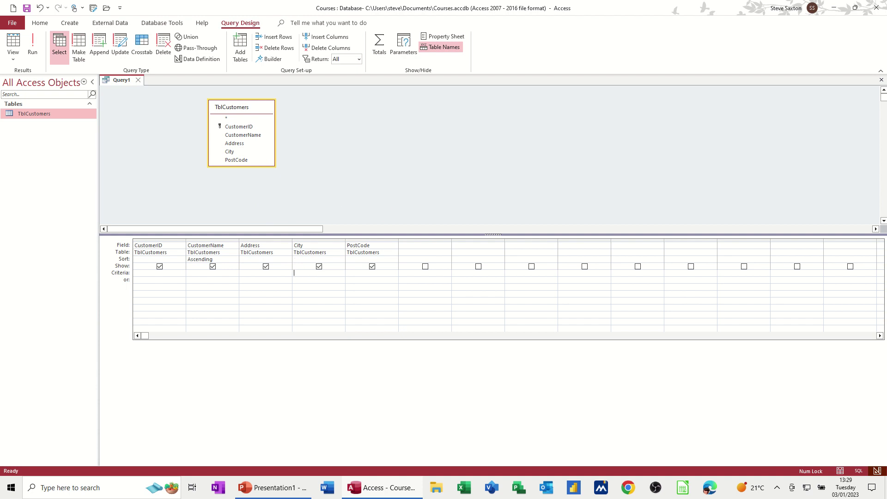
# Enter 'Leeds' as the City criterion and run the query, returning Amac Ltd and Posie
pyautogui.write('eeds')
pyautogui.click(323, 281)
pyautogui.click(33, 45)
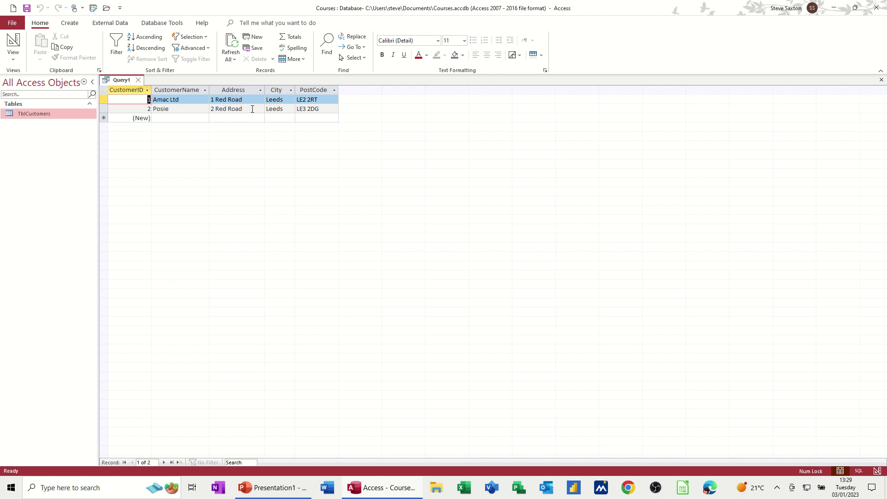
# Save the query under the name QryLeeds
pyautogui.hotkey('ctrl', 's')
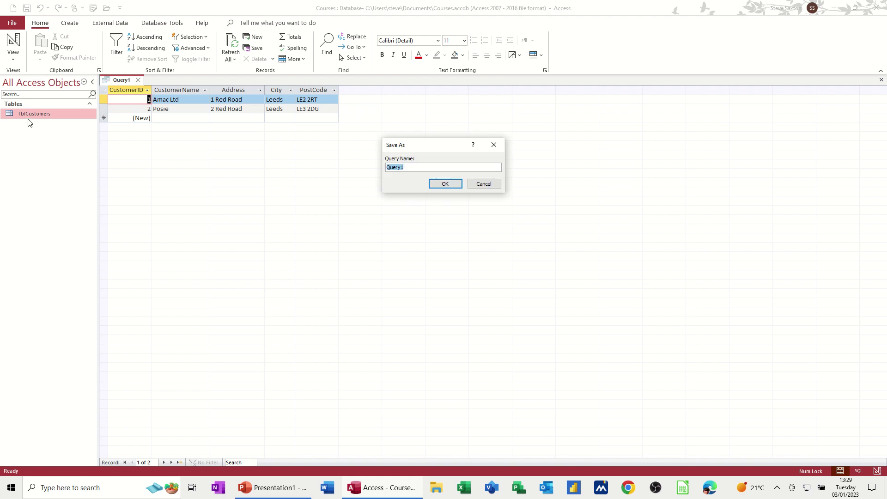
pyautogui.write('Q')
pyautogui.click(443, 184)
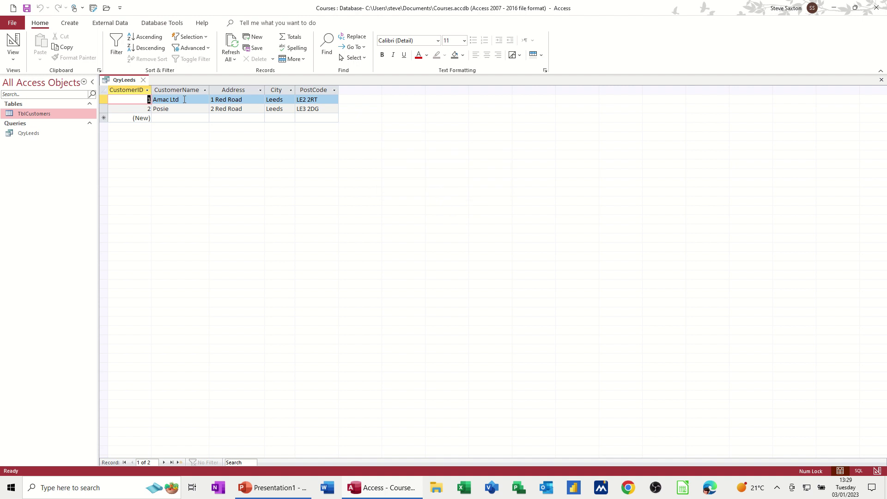
# Close QryLeeds, open TblCustomers and filter the City column to Leeds only
pyautogui.click(145, 81)
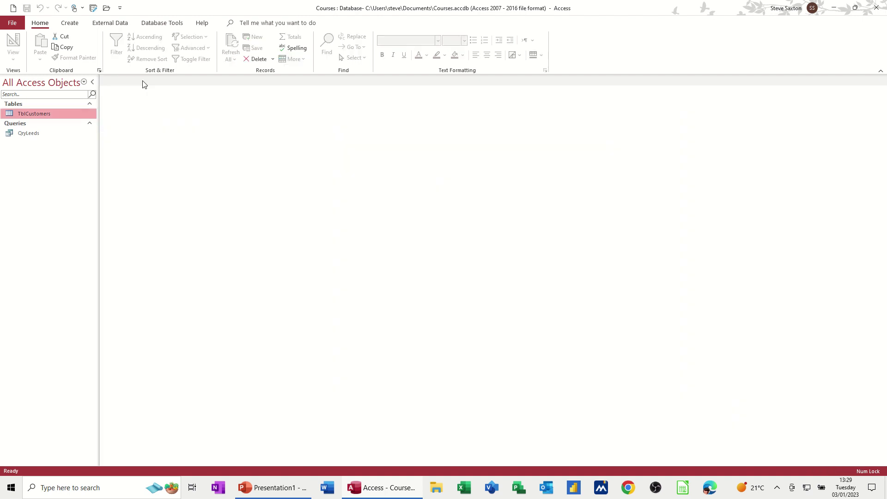
pyautogui.doubleClick(27, 114)
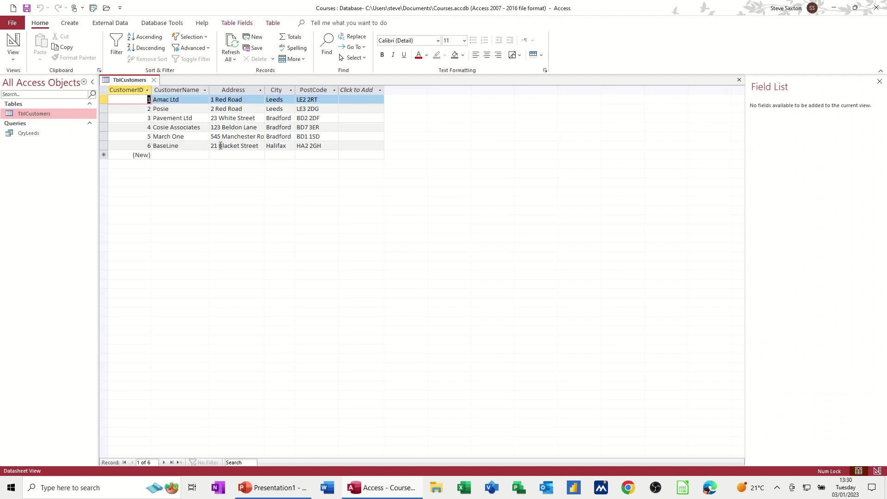
pyautogui.click(290, 91)
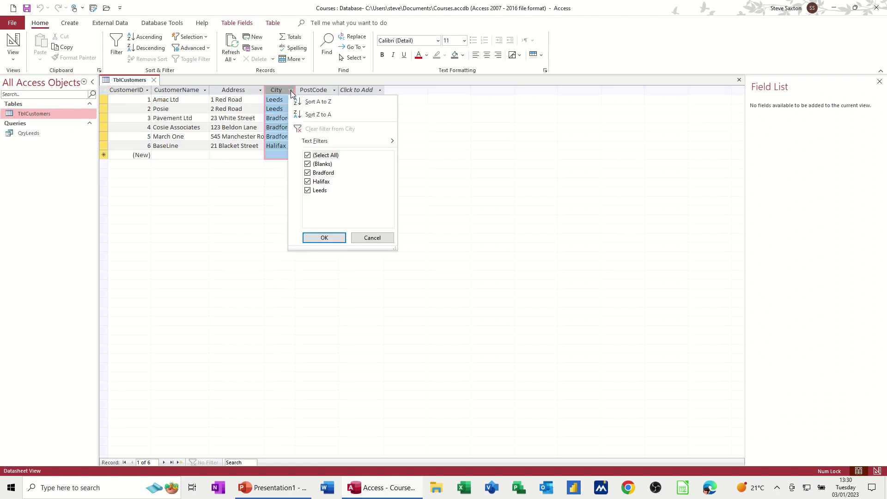
pyautogui.click(308, 156)
pyautogui.click(324, 238)
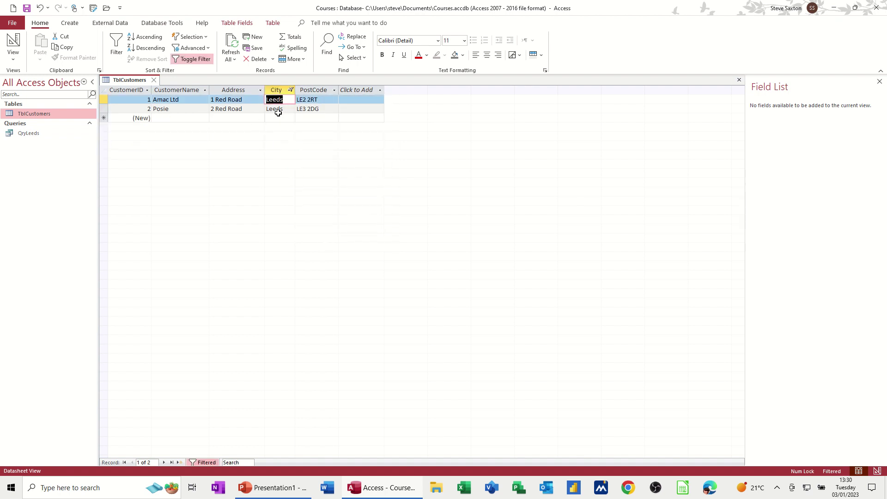
# Re-tick every city to clear the filter and show all six customers
pyautogui.click(291, 90)
pyautogui.click(308, 155)
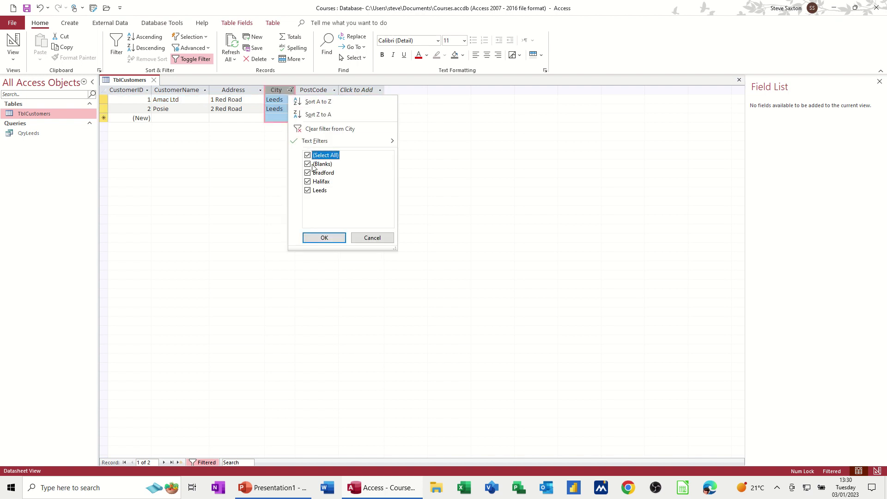
pyautogui.click(325, 237)
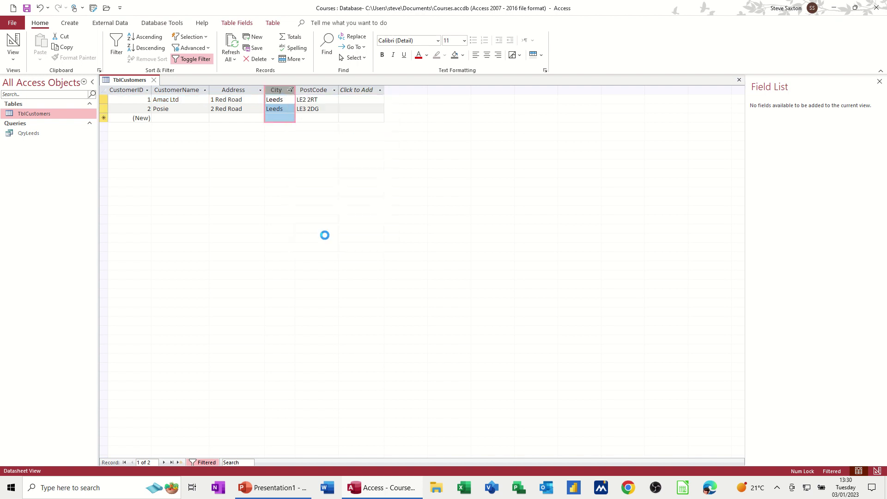
pyautogui.click(32, 134)
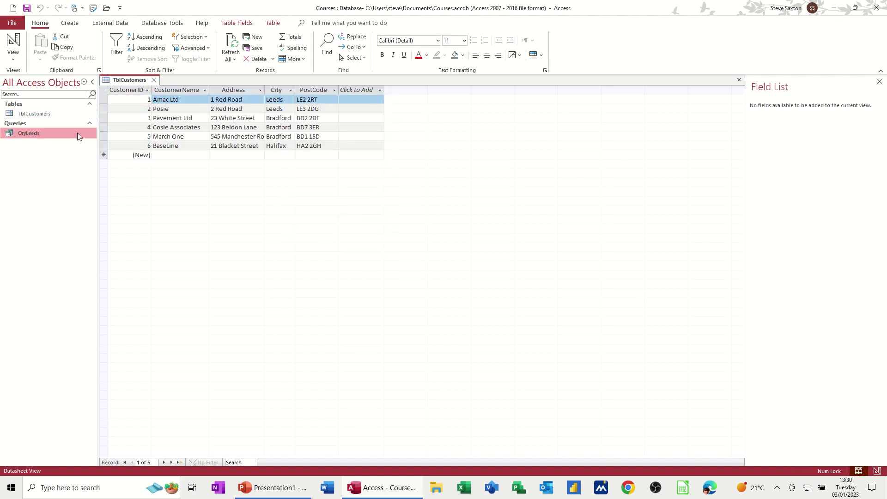
# Open QryLeeds, build an instant report from it, then discard the report unsaved
pyautogui.doubleClick(23, 134)
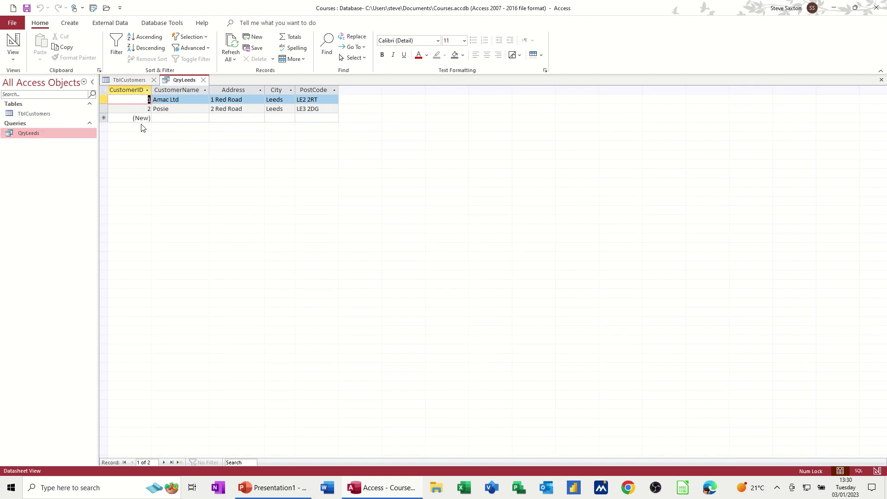
pyautogui.click(25, 134)
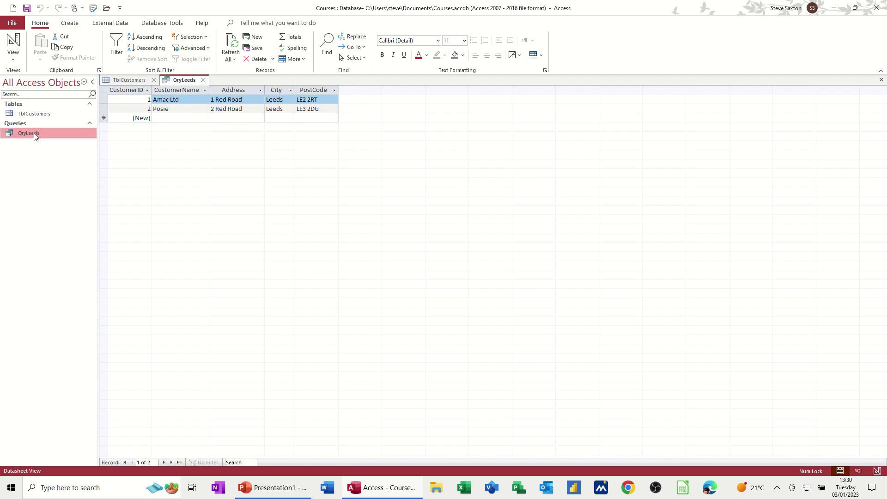
pyautogui.click(73, 26)
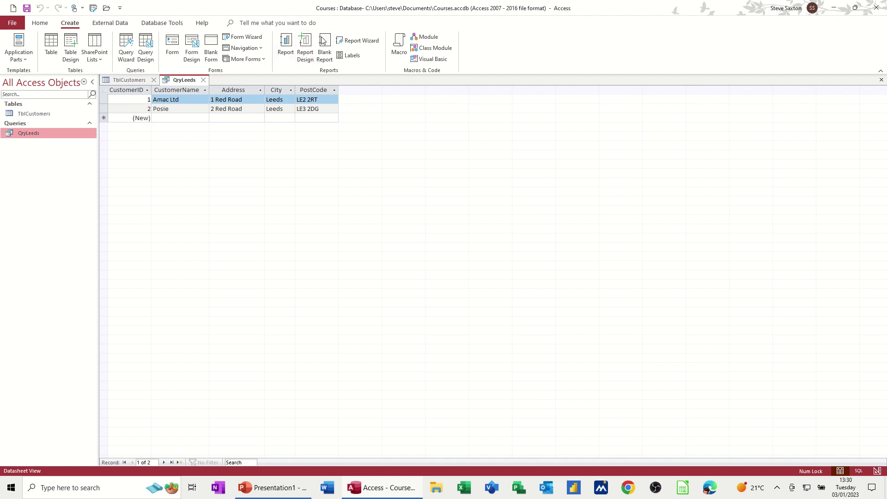
pyautogui.click(287, 45)
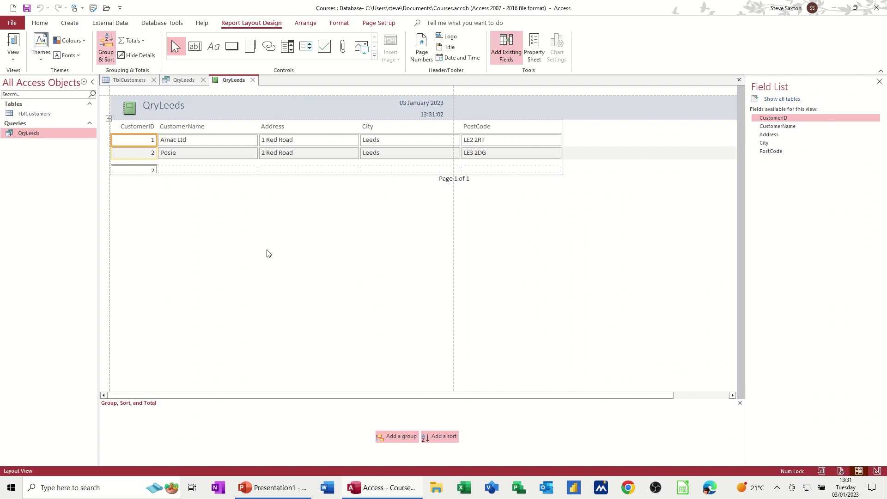
pyautogui.click(252, 80)
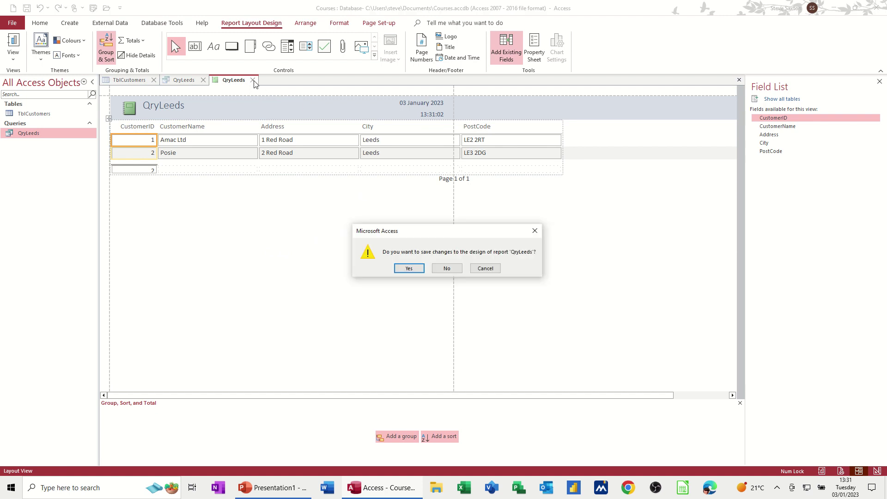
pyautogui.click(445, 270)
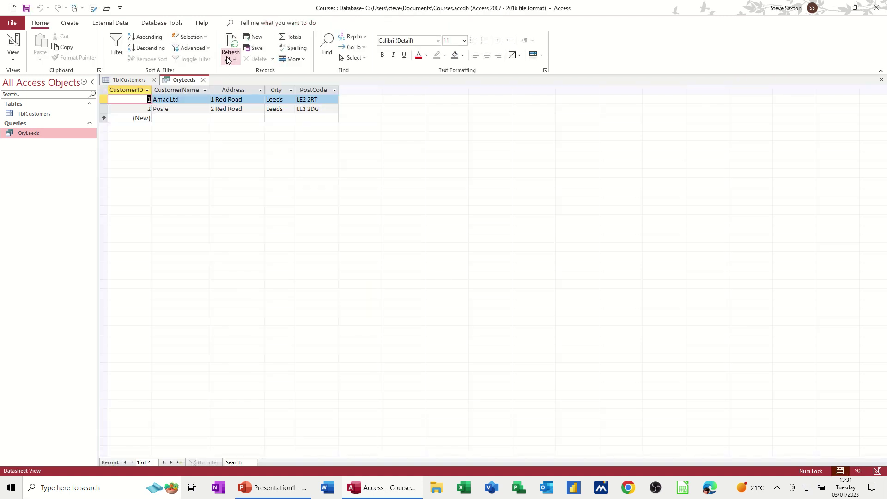
# Start the Report Wizard on QryLeeds and include all five fields
pyautogui.click(70, 23)
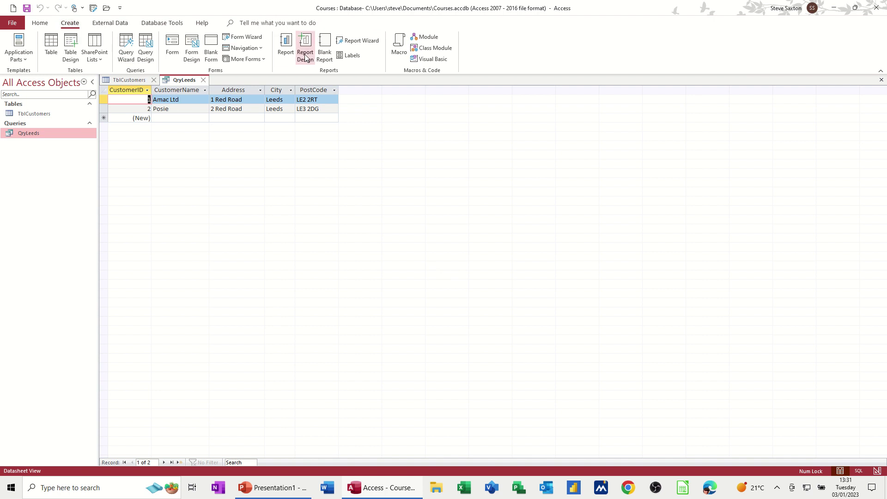
pyautogui.click(359, 41)
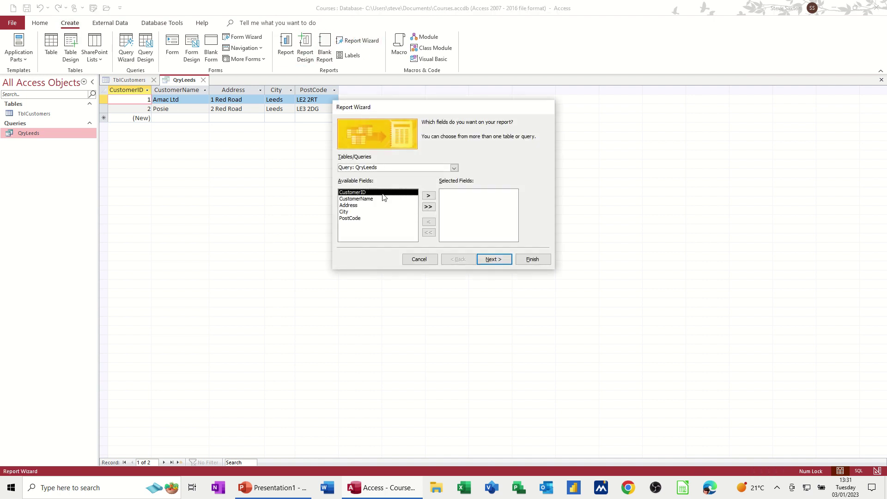
pyautogui.moveTo(396, 106); pyautogui.dragTo(257, 134)
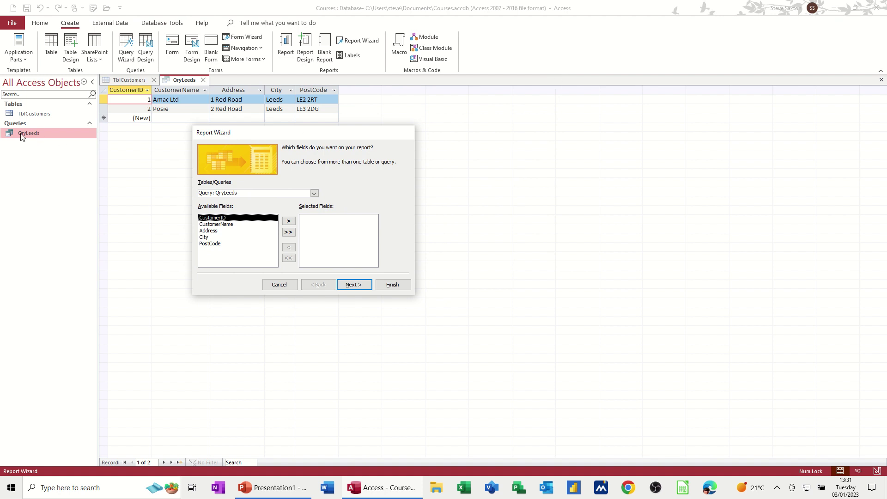
pyautogui.click(314, 195)
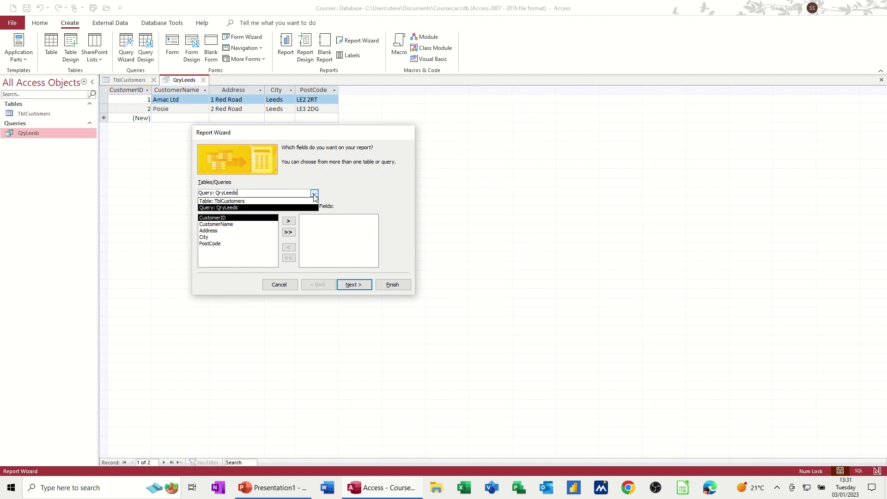
pyautogui.click(314, 195)
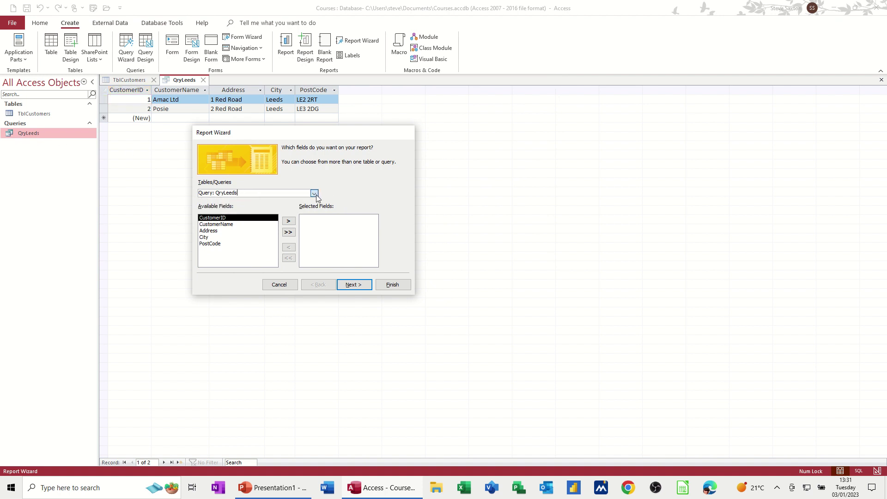
pyautogui.click(199, 194)
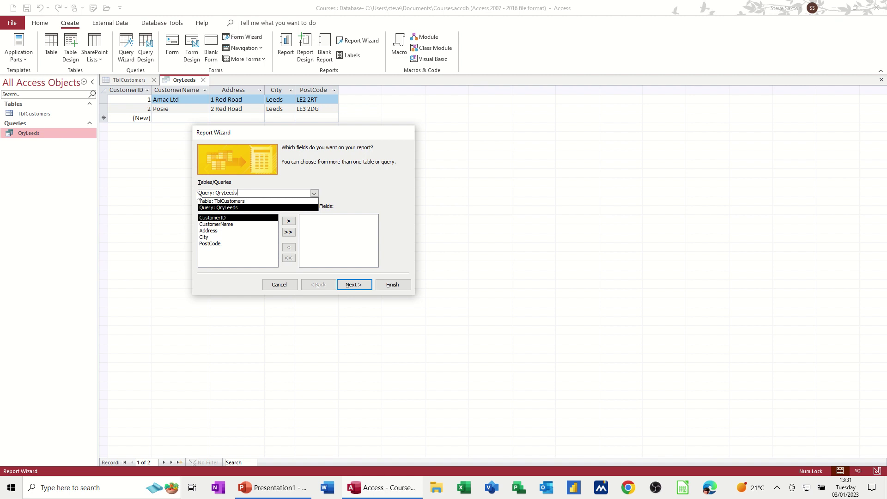
pyautogui.click(336, 199)
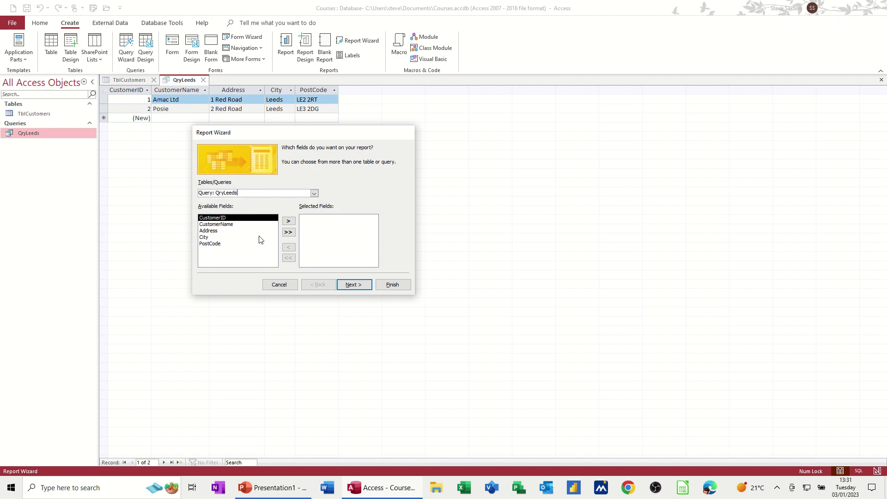
pyautogui.click(288, 233)
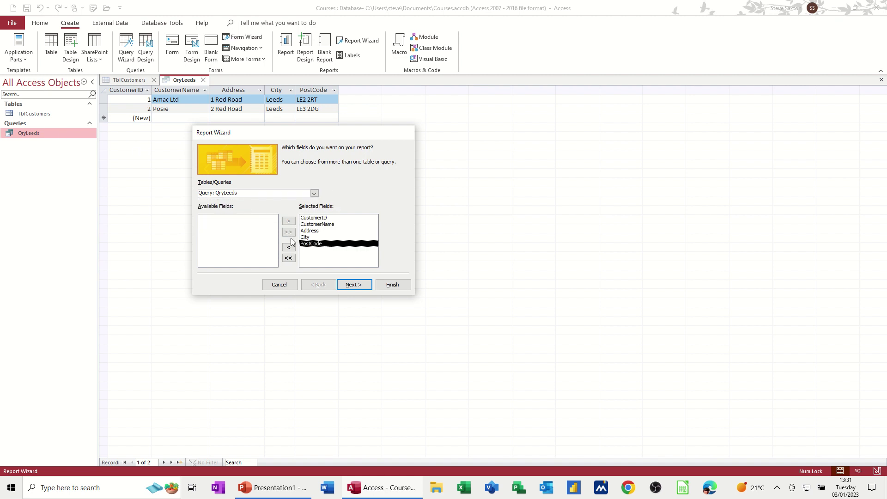
pyautogui.click(350, 285)
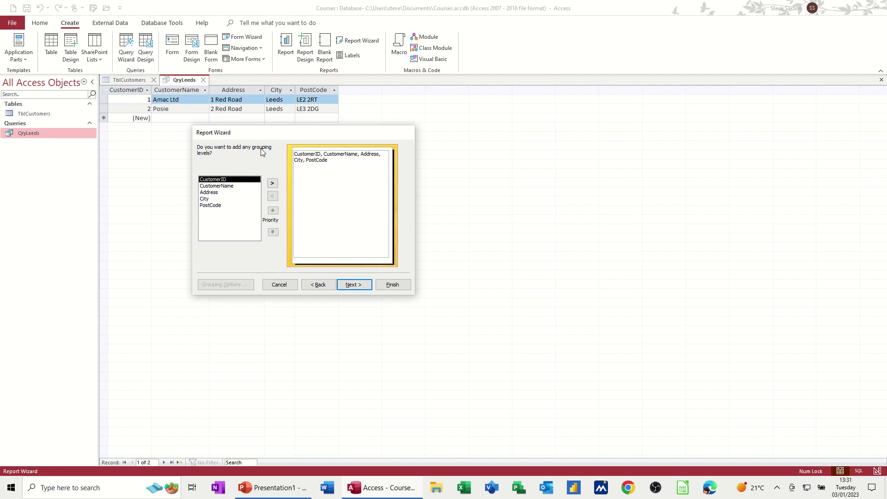
# Group the report by City instead of CustomerName and continue to sorting
pyautogui.click(234, 186)
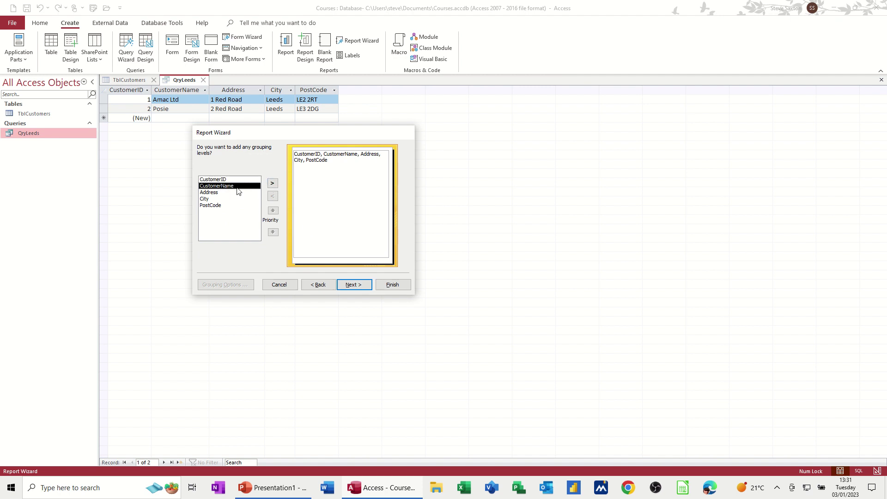
pyautogui.click(273, 184)
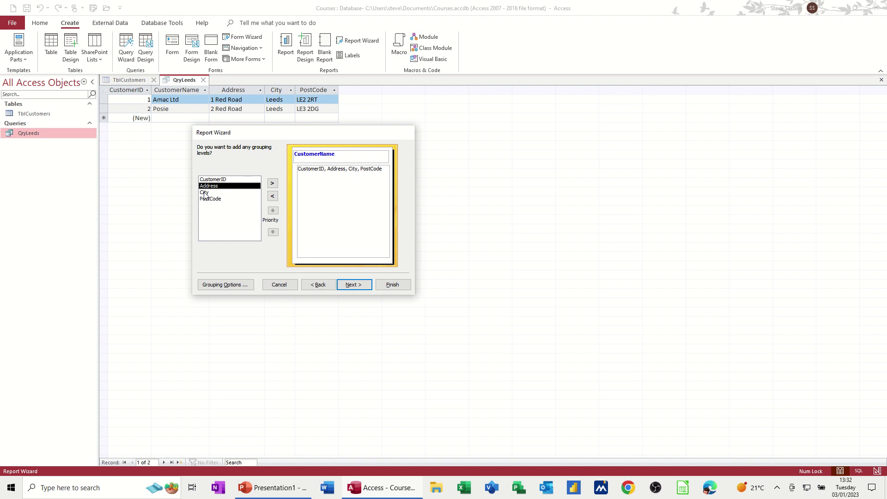
pyautogui.click(273, 196)
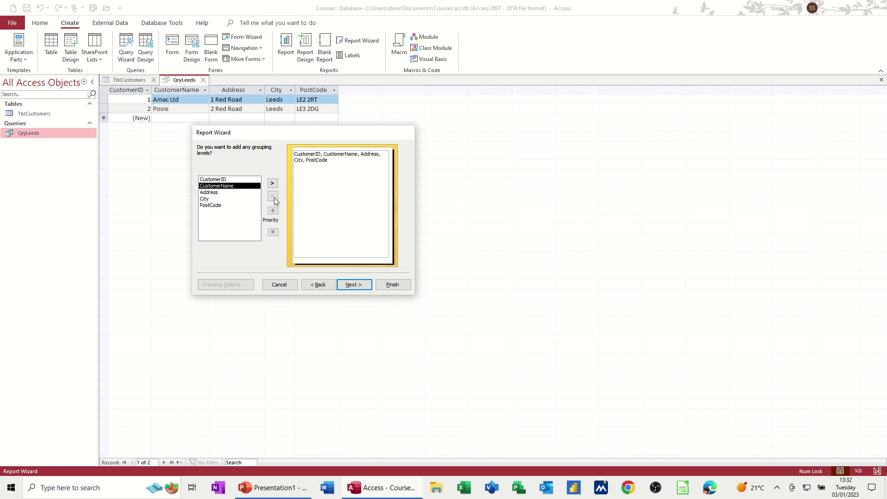
pyautogui.click(216, 199)
pyautogui.click(273, 183)
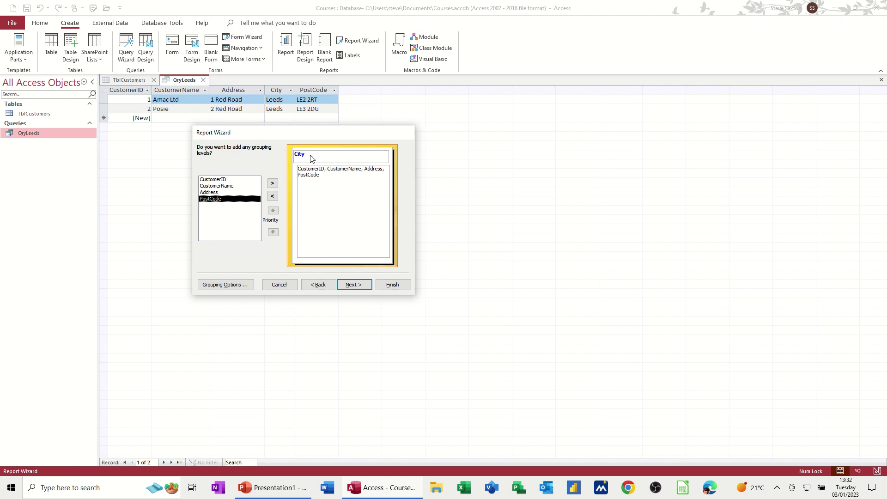
pyautogui.click(355, 285)
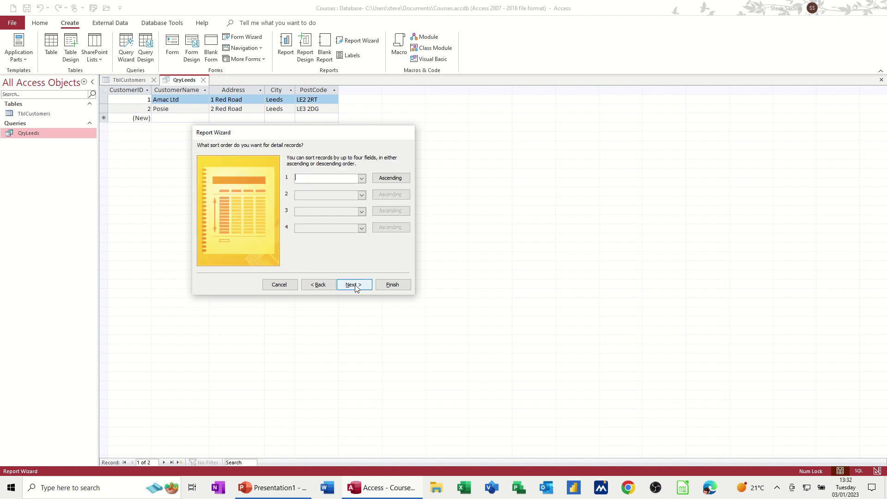
# Keep the ascending sort, choose landscape layout and title the report RptQryLeeds
pyautogui.click(388, 178)
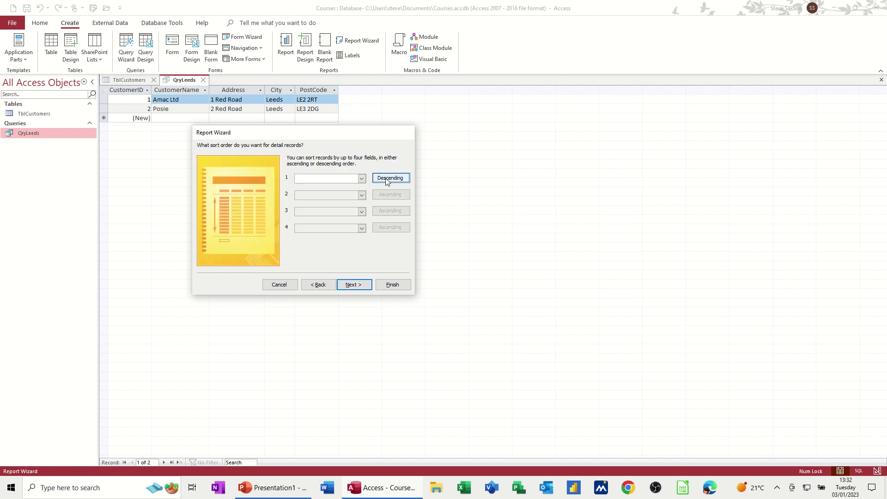
pyautogui.click(387, 178)
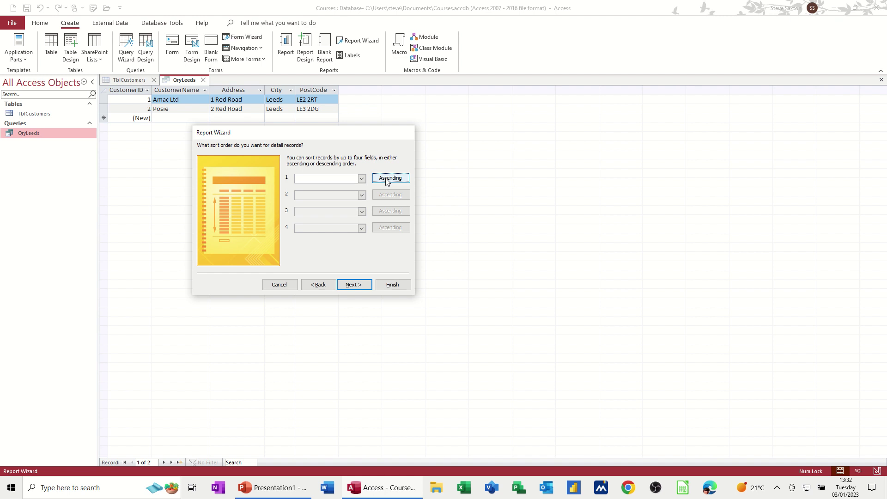
pyautogui.click(360, 286)
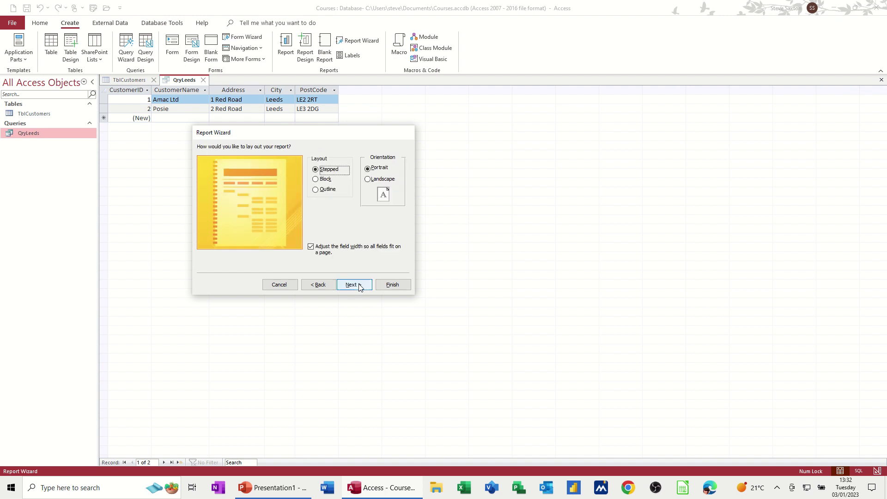
pyautogui.click(378, 182)
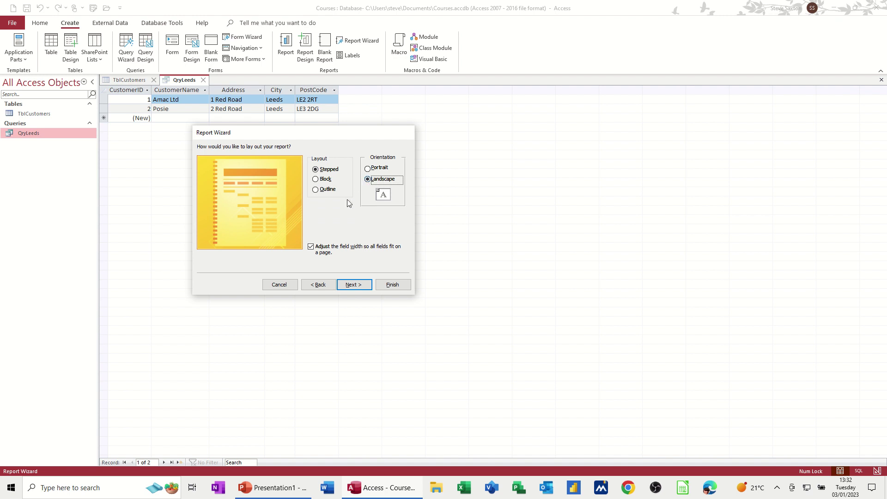
pyautogui.click(358, 283)
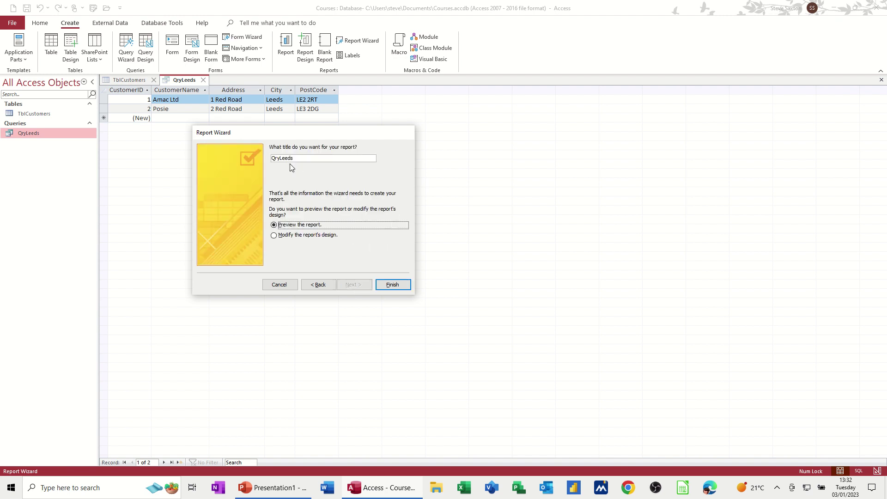
pyautogui.click(274, 159)
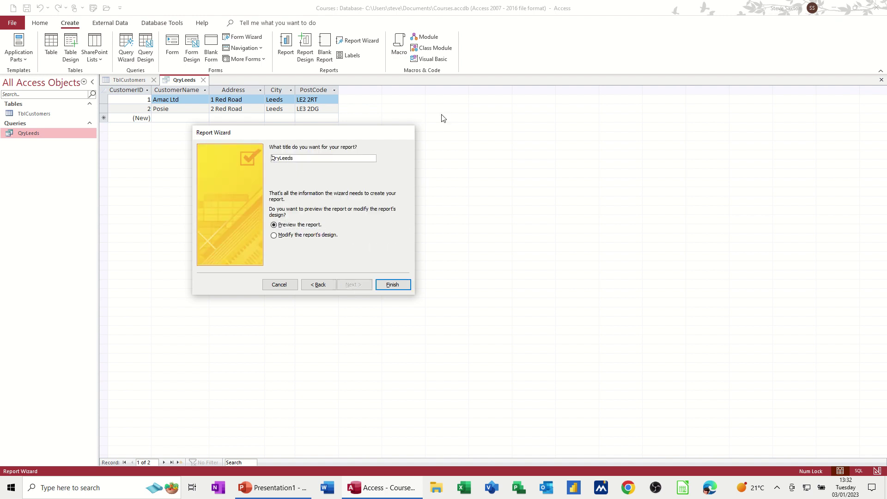
pyautogui.write('Rpt')
pyautogui.click(392, 284)
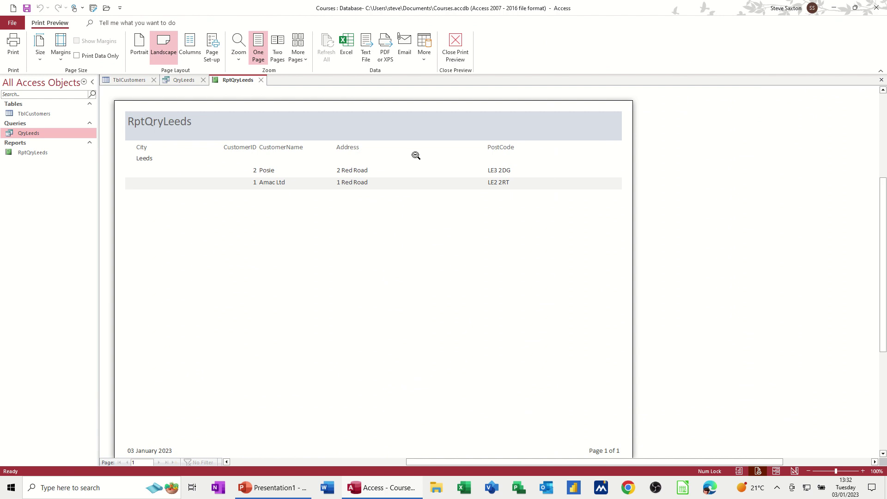
# Close RptQryLeeds and QryLeeds and begin a new customer record named Wasp
pyautogui.click(262, 80)
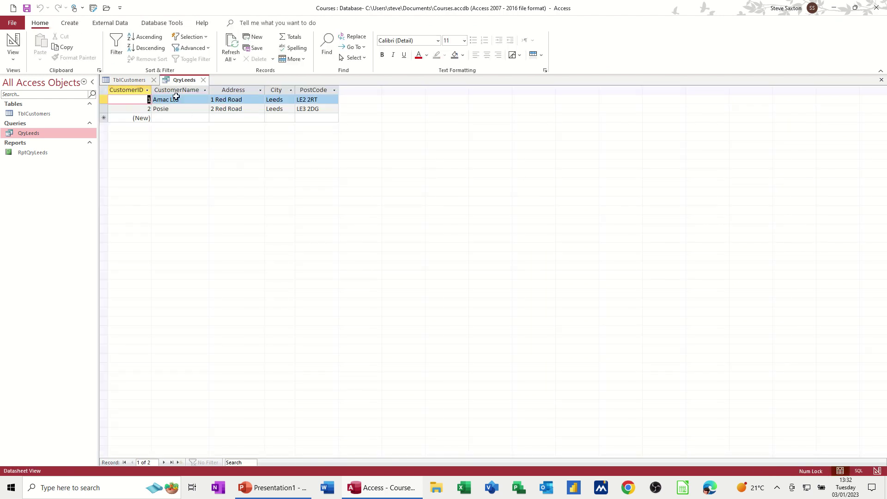
pyautogui.click(203, 81)
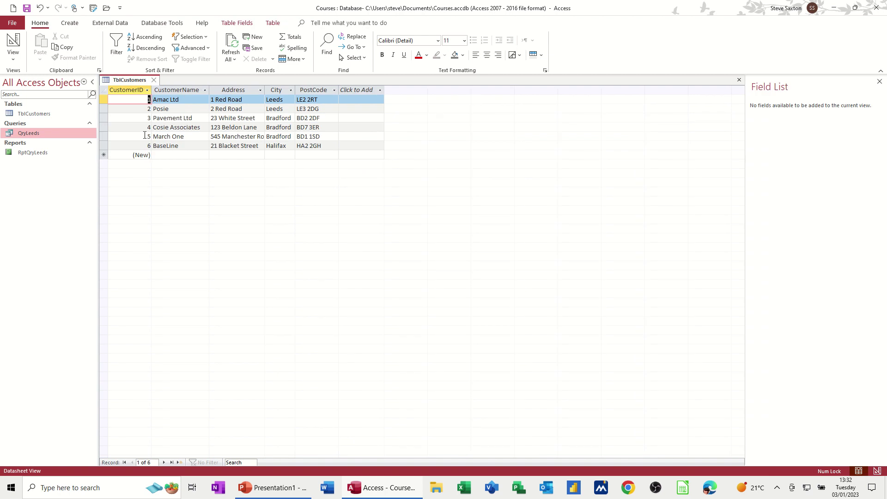
pyautogui.click(168, 155)
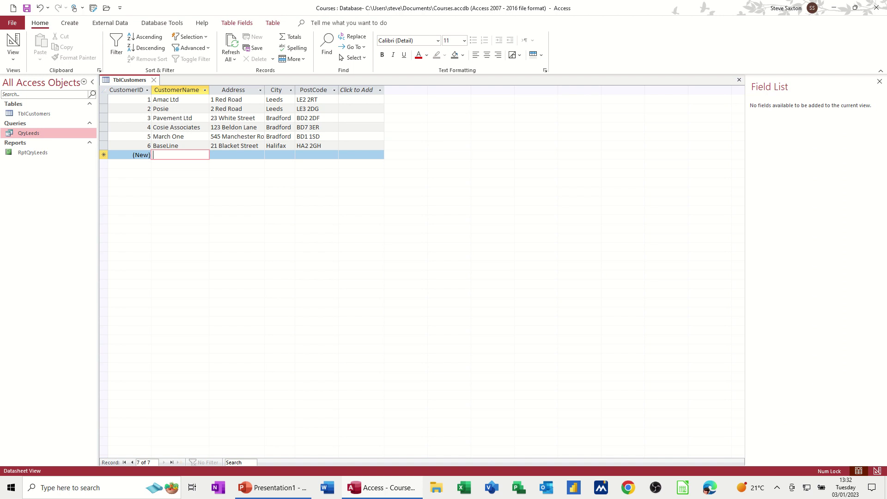
pyautogui.write('Wasp')
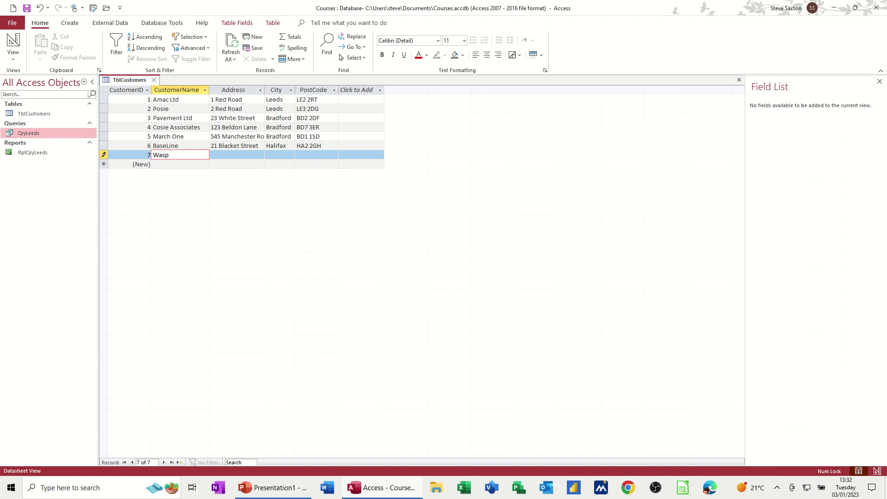
# Enter address 1 New Road, city Leeds and postcode LE23 2FG, saving the record
pyautogui.click(237, 155)
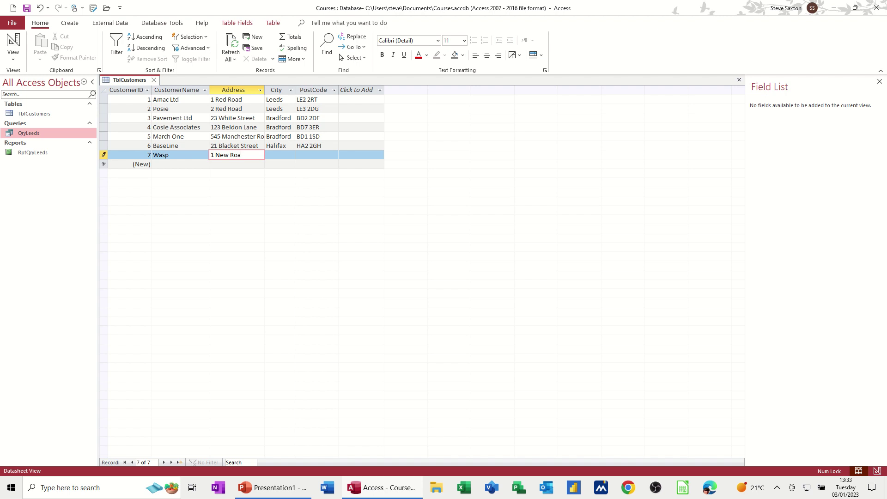
pyautogui.click(279, 155)
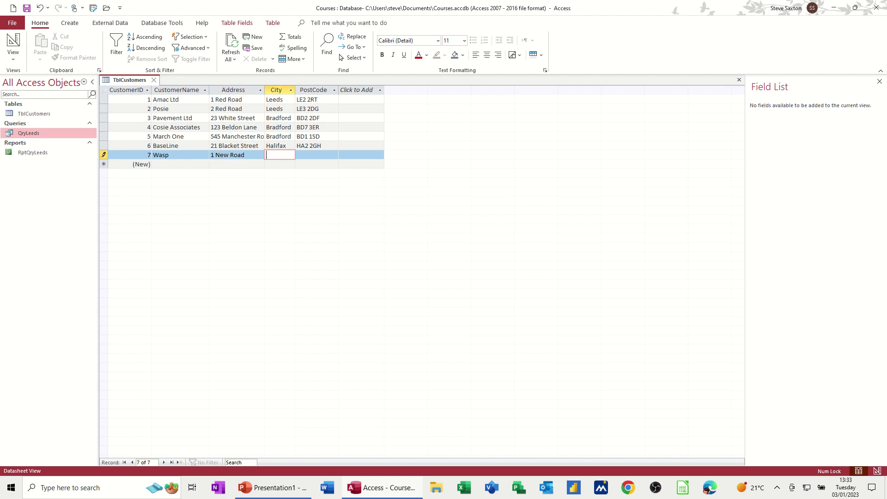
pyautogui.write('Leeds')
pyautogui.press('Tab')
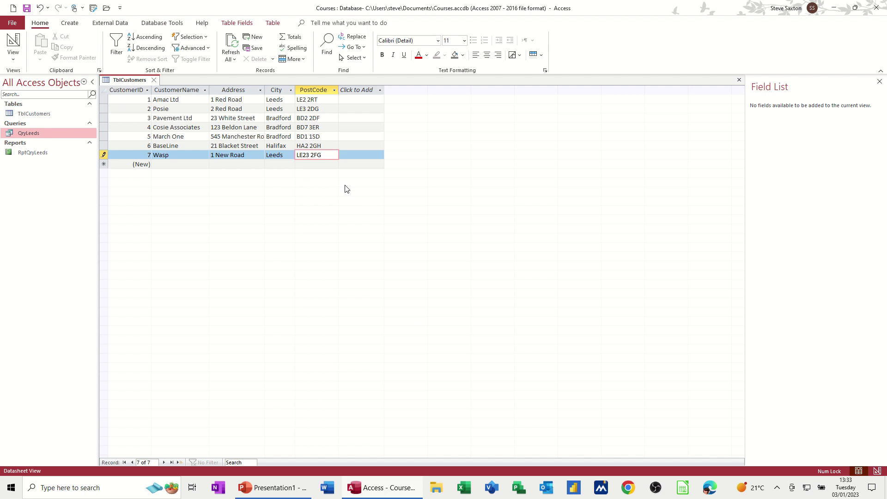
pyautogui.press('Tab')
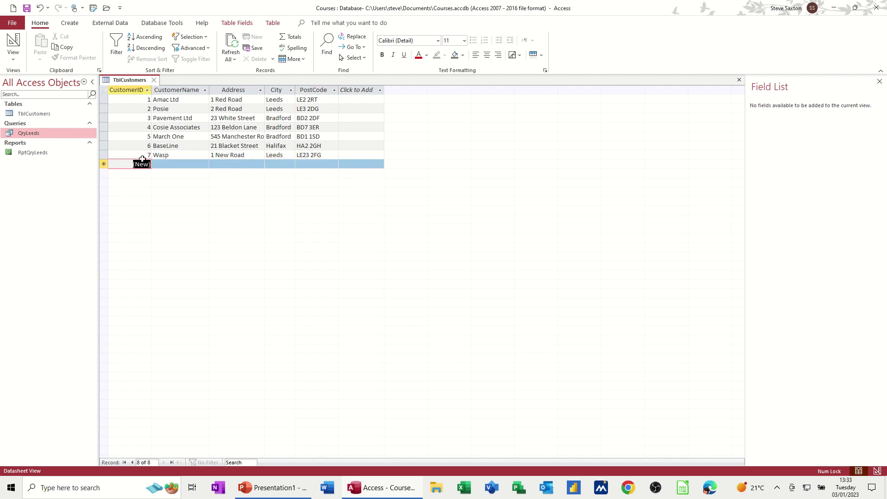
pyautogui.click(35, 154)
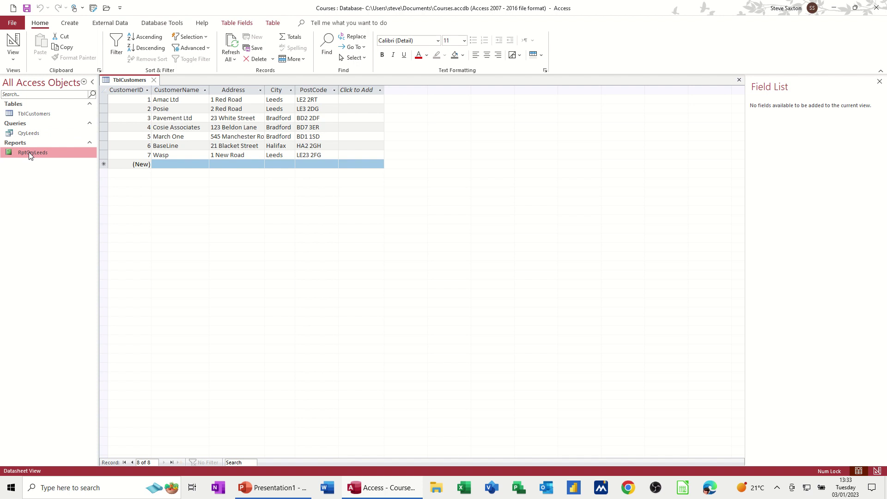
pyautogui.doubleClick(29, 152)
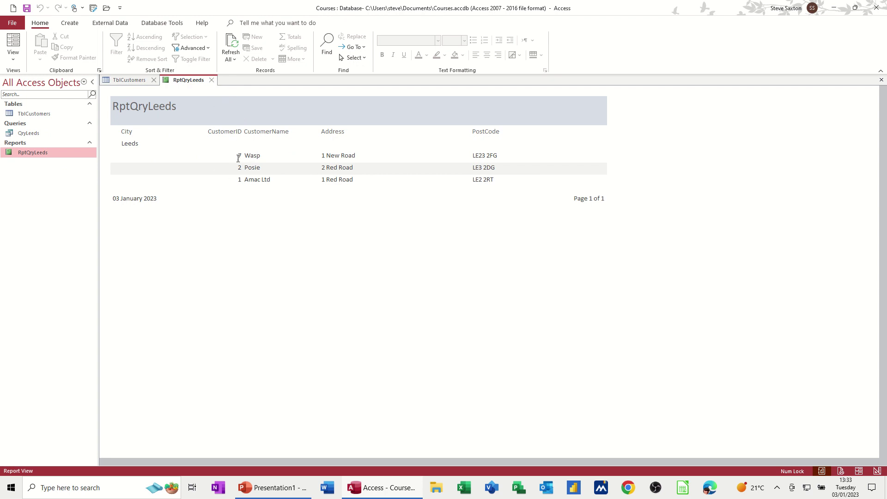
# Close RptQryLeeds and TblCustomers without saving design changes, then reopen and close TblCustomers
pyautogui.click(211, 80)
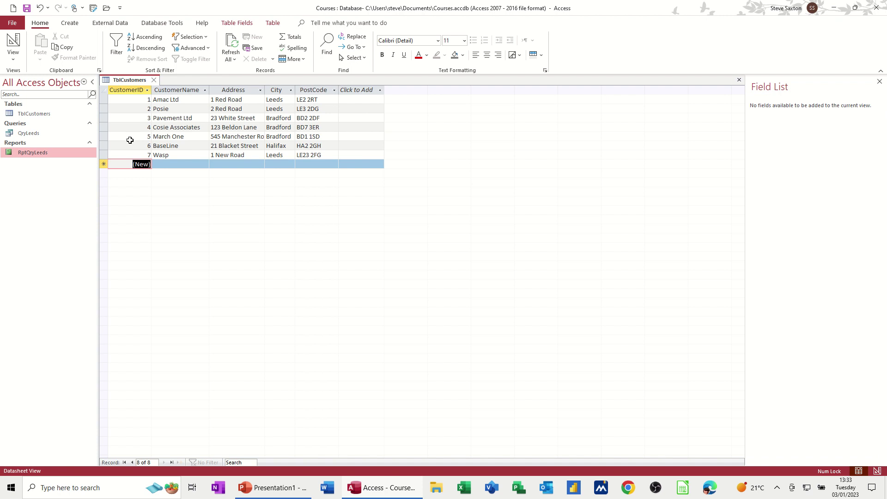
pyautogui.click(38, 115)
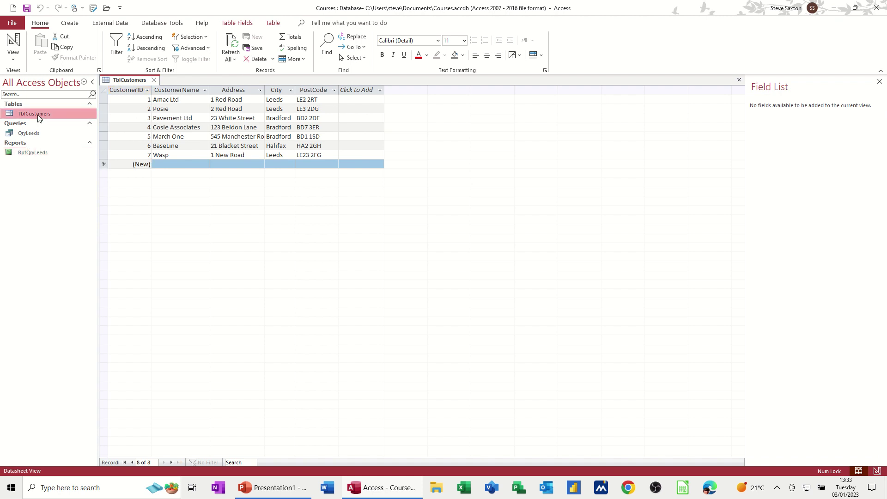
pyautogui.click(154, 80)
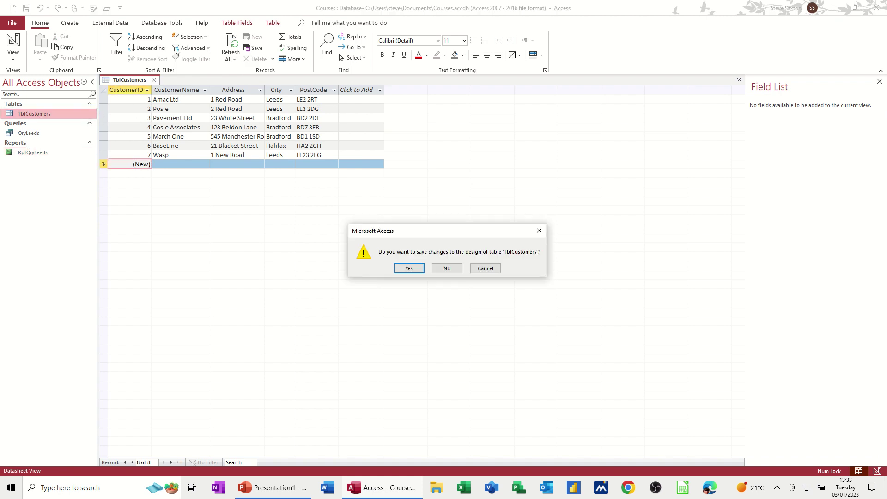
pyautogui.click(447, 268)
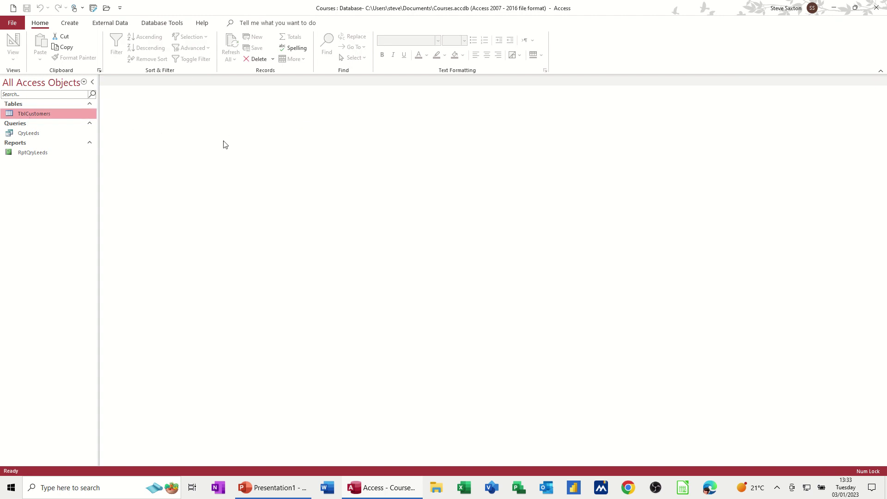
pyautogui.doubleClick(8, 115)
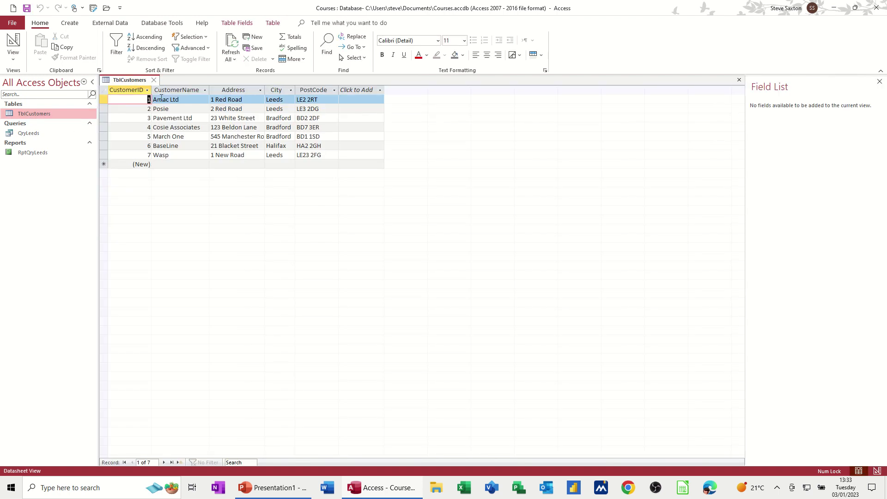
pyautogui.click(154, 80)
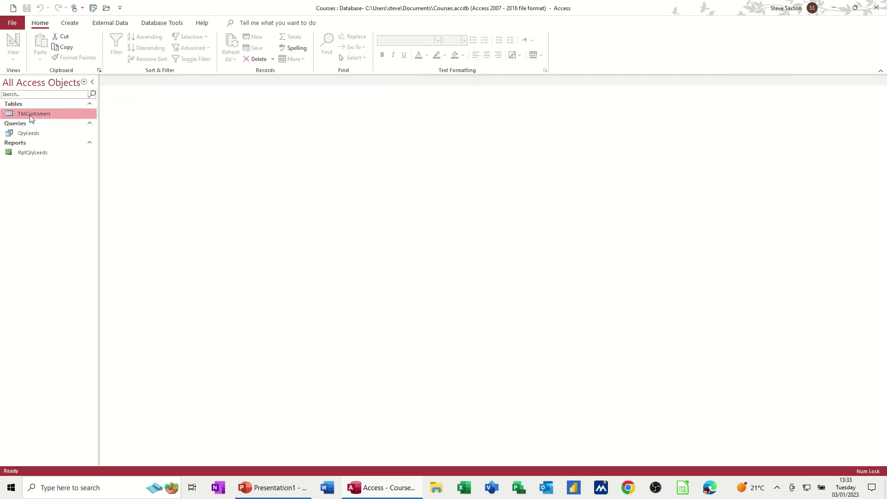
# Start a Report Wizard with all five customer fields grouped by City
pyautogui.click(70, 23)
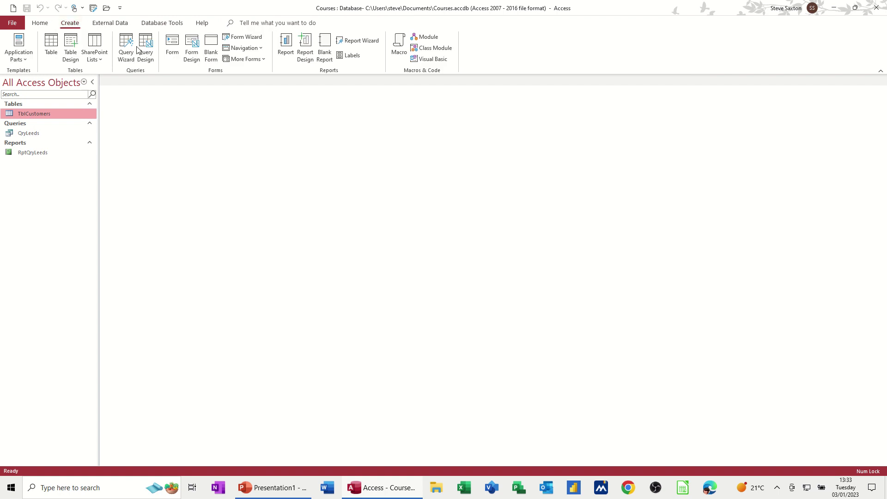
pyautogui.click(359, 40)
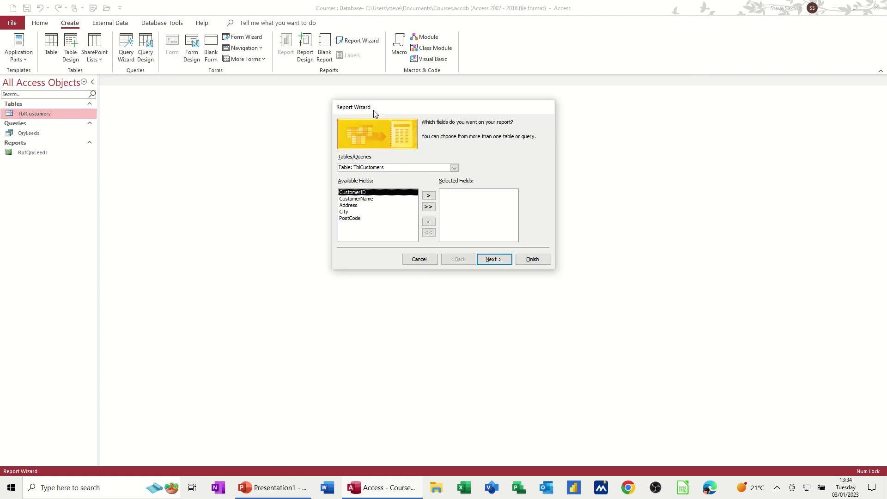
pyautogui.click(428, 207)
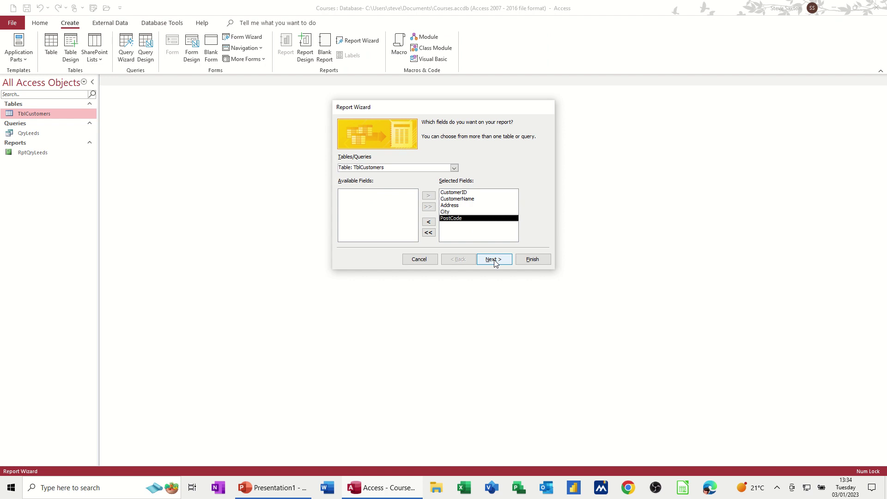
pyautogui.click(494, 261)
pyautogui.click(351, 174)
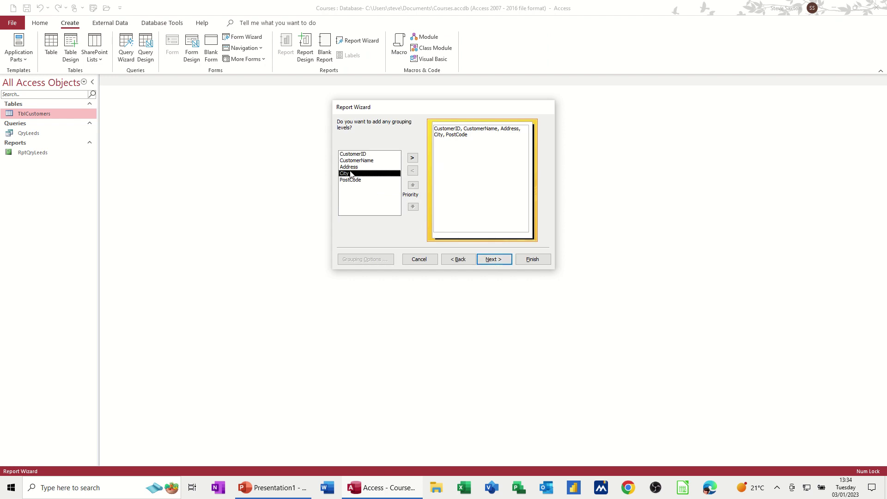
pyautogui.click(413, 158)
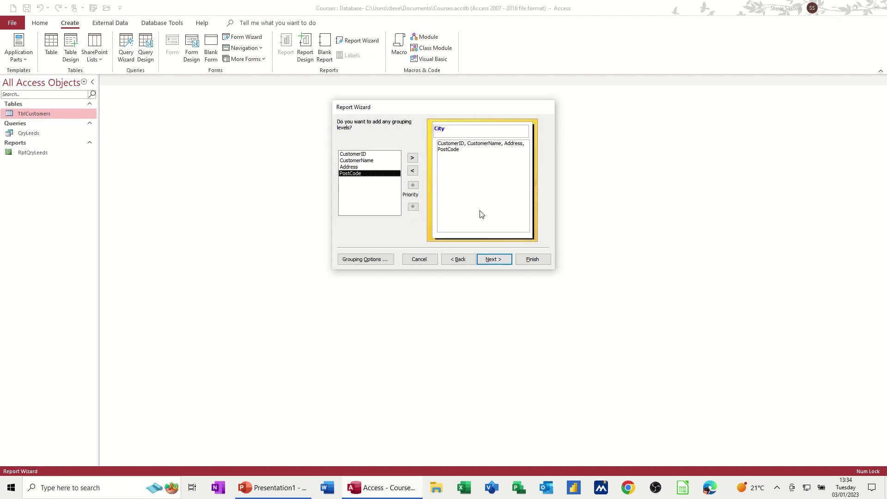
pyautogui.click(501, 264)
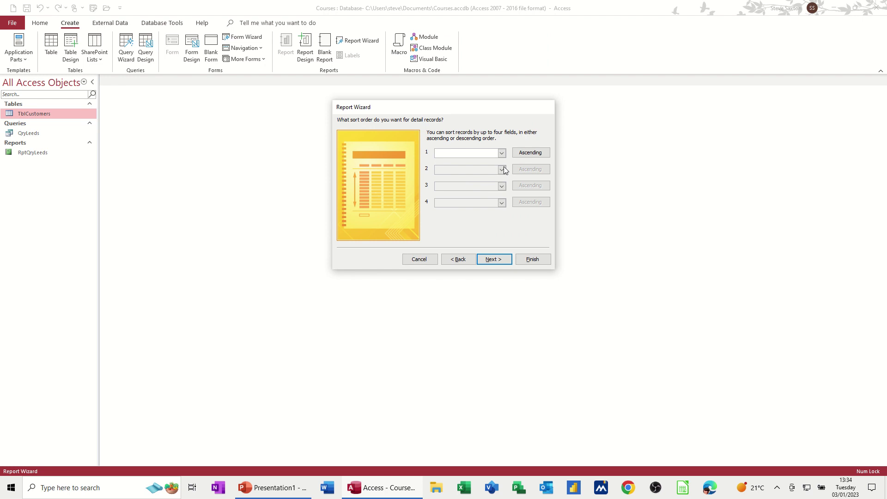
# Choose landscape layout, title the report RptTblCustomers and preview it
pyautogui.click(492, 259)
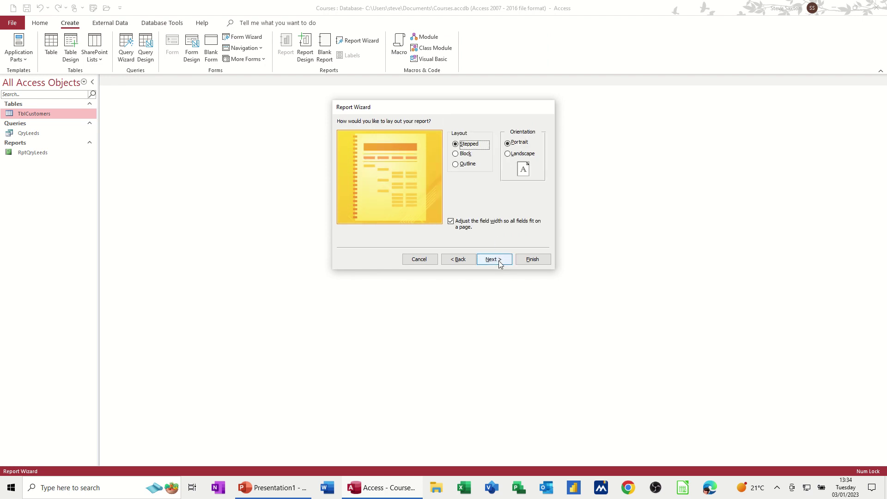
pyautogui.click(508, 155)
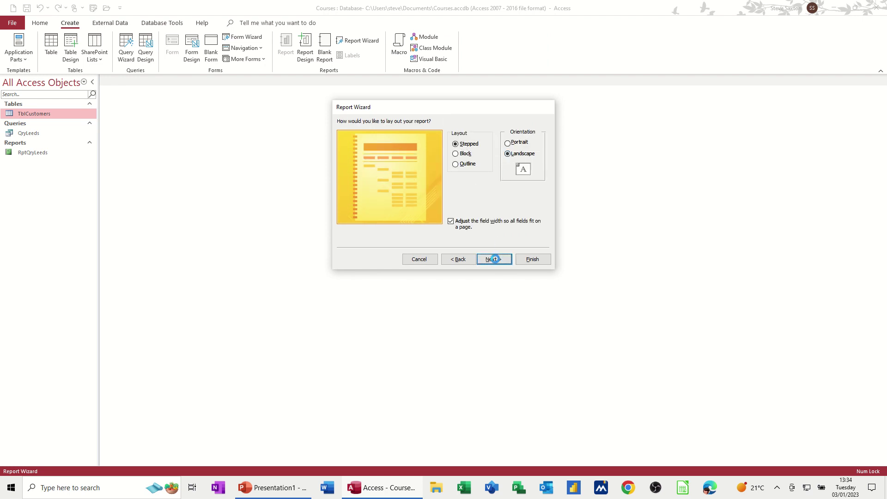
pyautogui.click(493, 259)
pyautogui.click(413, 134)
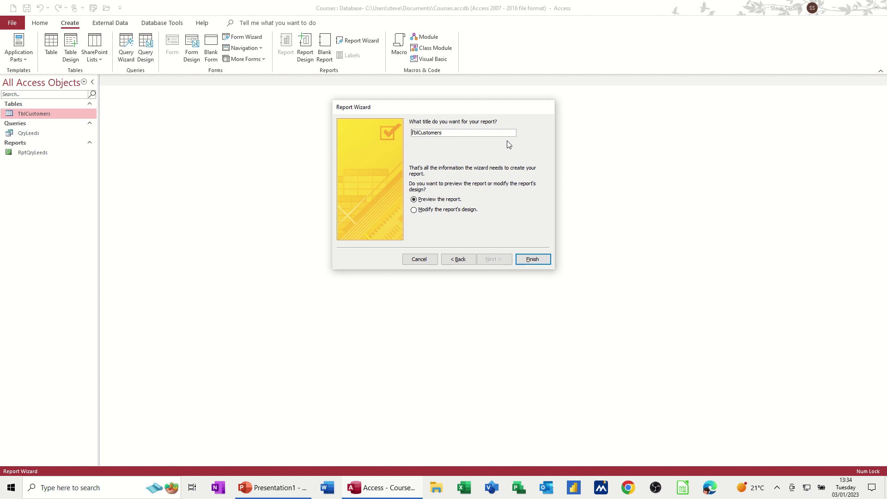
pyautogui.write('Rpt')
pyautogui.click(532, 260)
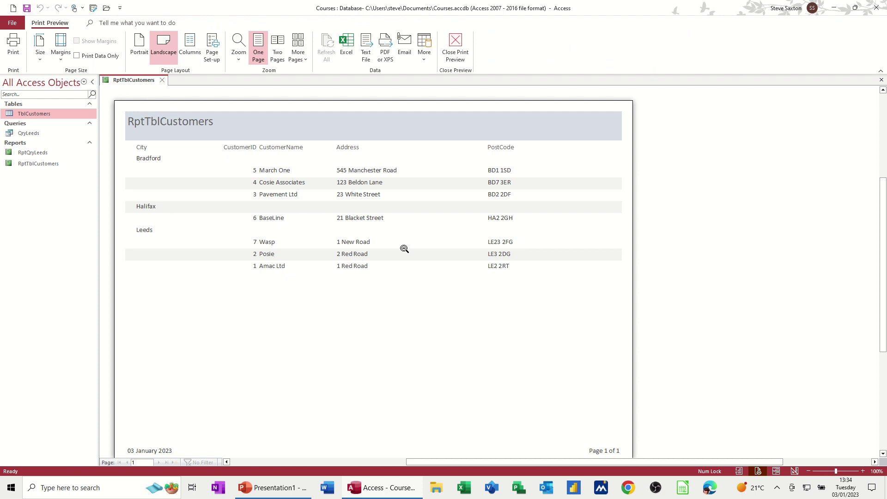
# Close the RptTblCustomers preview and select TblCustomers in the navigation pane
pyautogui.click(162, 80)
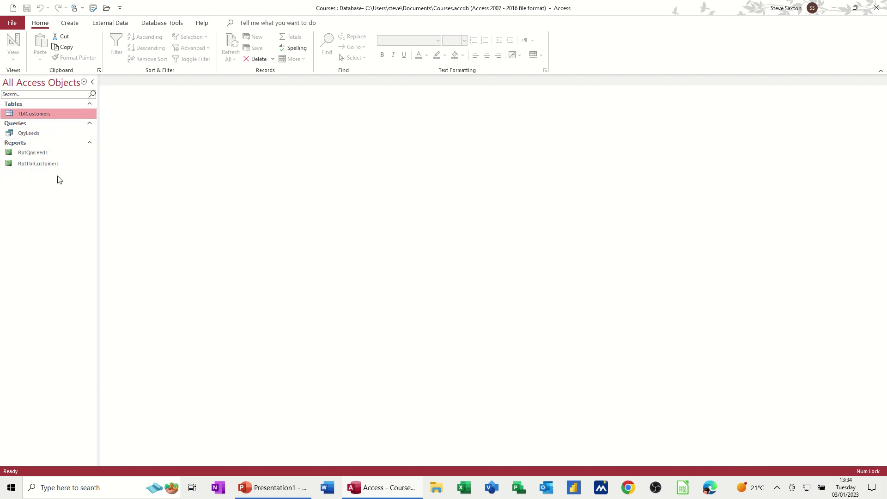
pyautogui.click(17, 105)
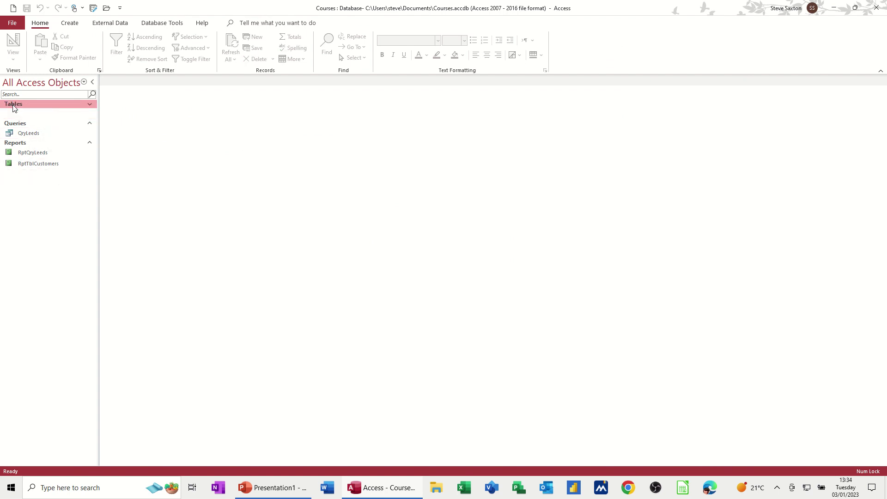
pyautogui.click(90, 107)
pyautogui.click(46, 117)
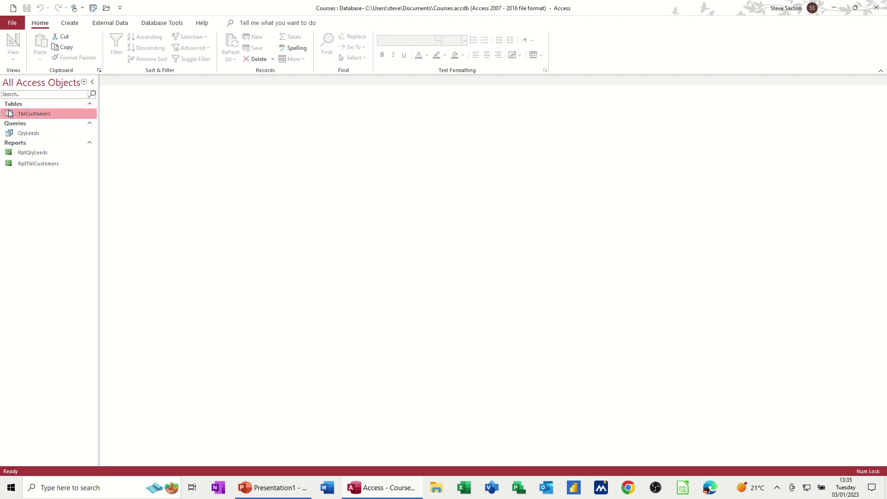
# Create an instant form from TblCustomers and show it in Form View
pyautogui.click(70, 22)
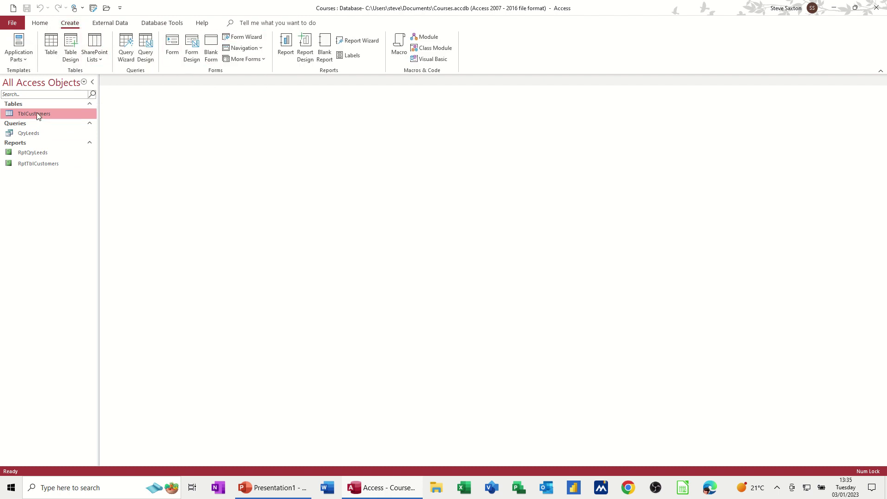
pyautogui.click(174, 45)
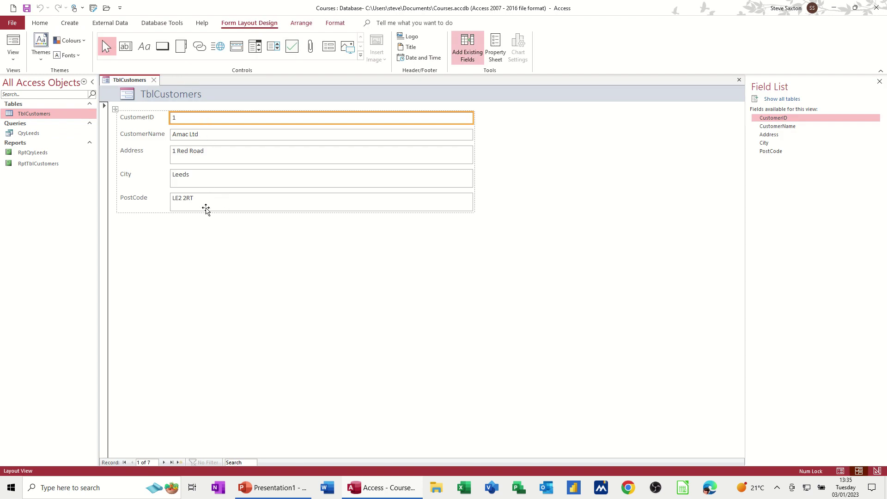
pyautogui.click(16, 58)
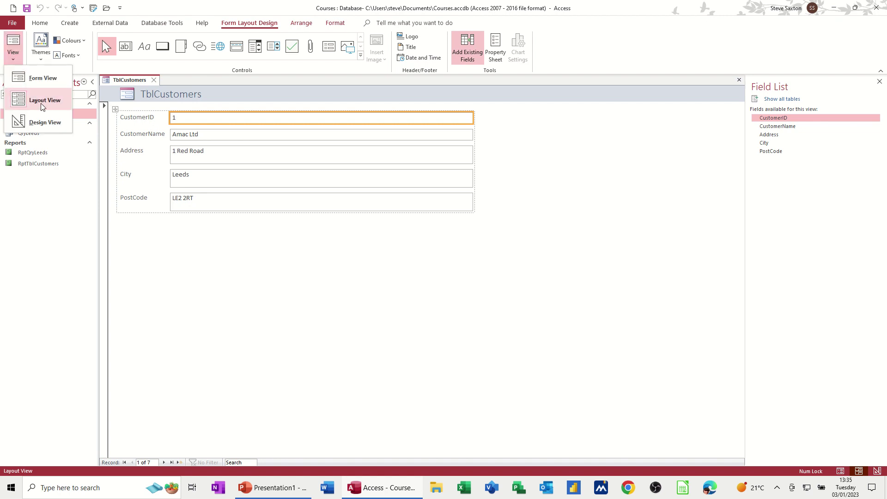
pyautogui.click(41, 79)
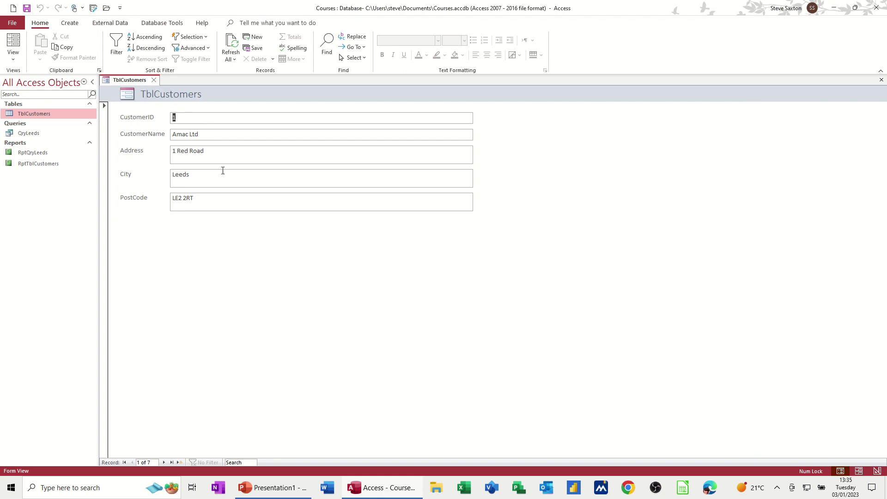
# Switch the form to Design View and narrow the stacked text boxes
pyautogui.click(13, 54)
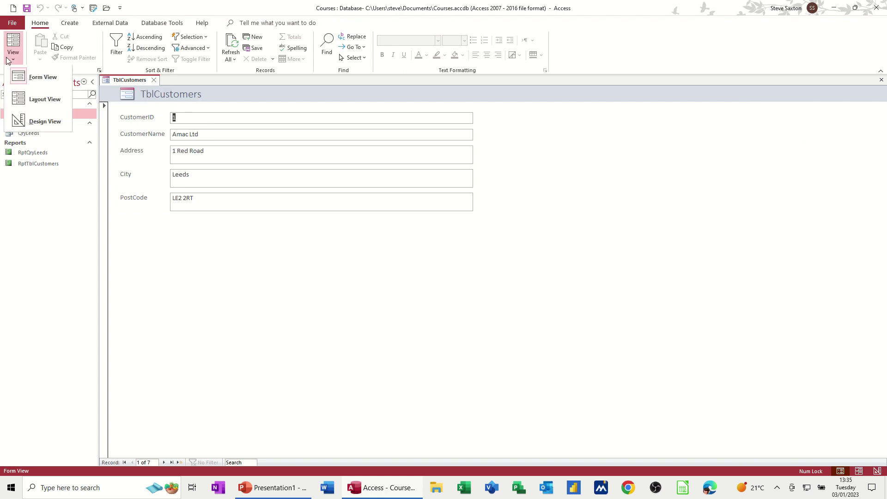
pyautogui.click(41, 123)
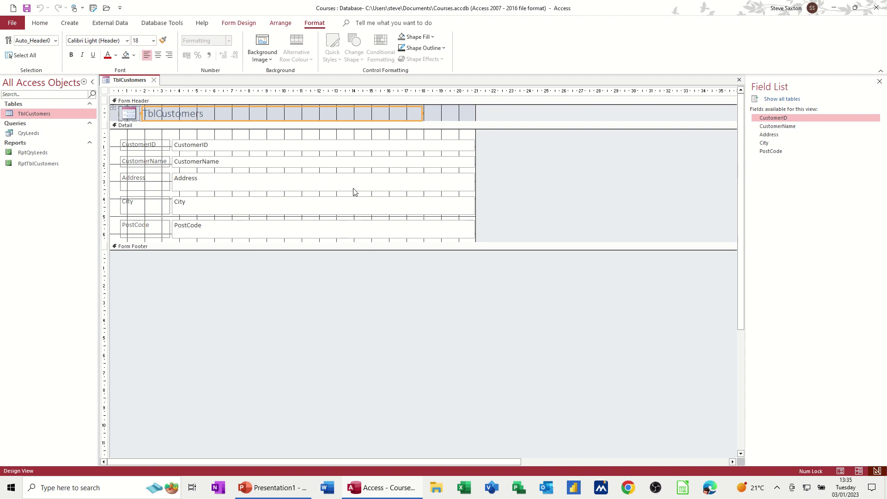
pyautogui.click(391, 147)
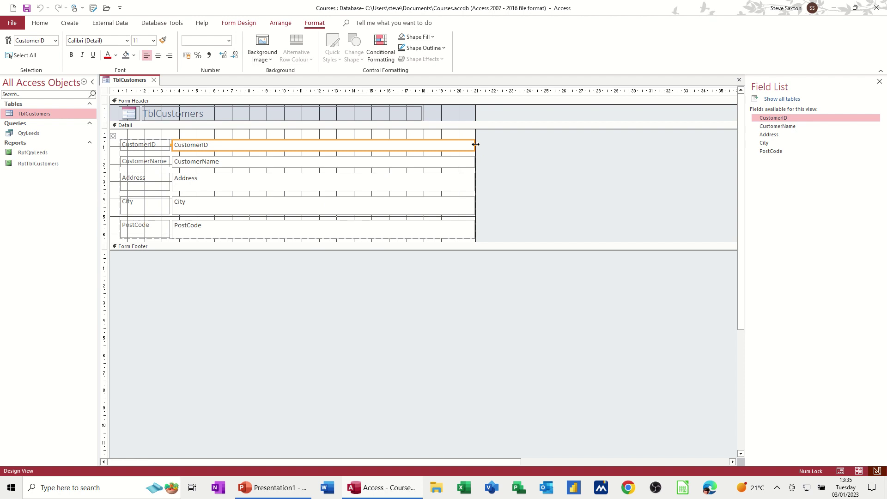
pyautogui.moveTo(475, 145); pyautogui.dragTo(431, 145)
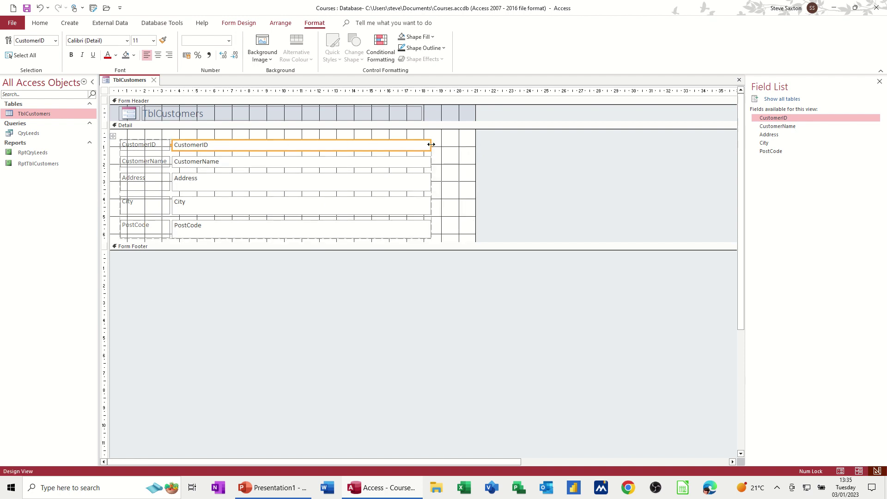
pyautogui.moveTo(431, 145); pyautogui.dragTo(391, 144)
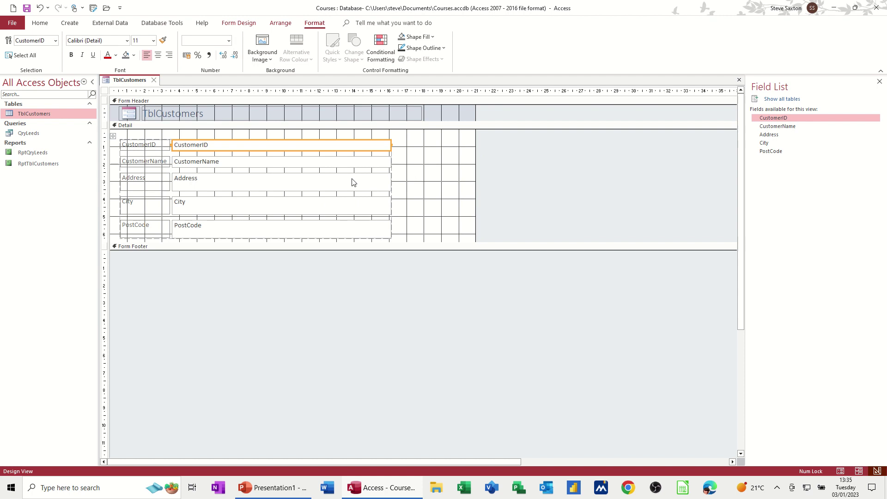
# Remove the stacked layout from all the form's controls
pyautogui.click(252, 24)
pyautogui.click(280, 23)
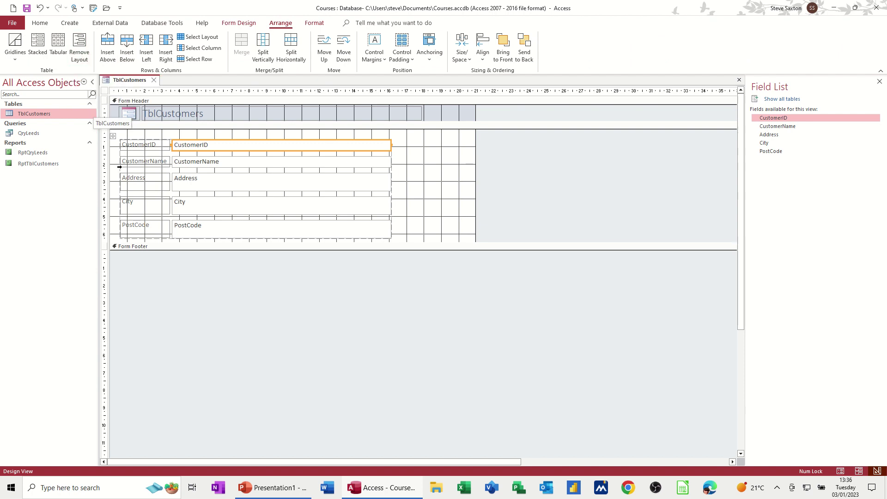
pyautogui.click(79, 47)
pyautogui.click(426, 154)
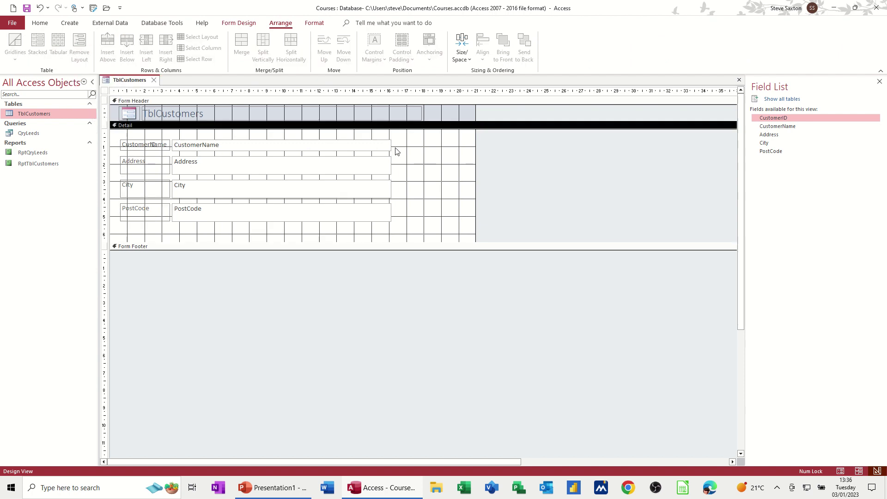
pyautogui.click(383, 149)
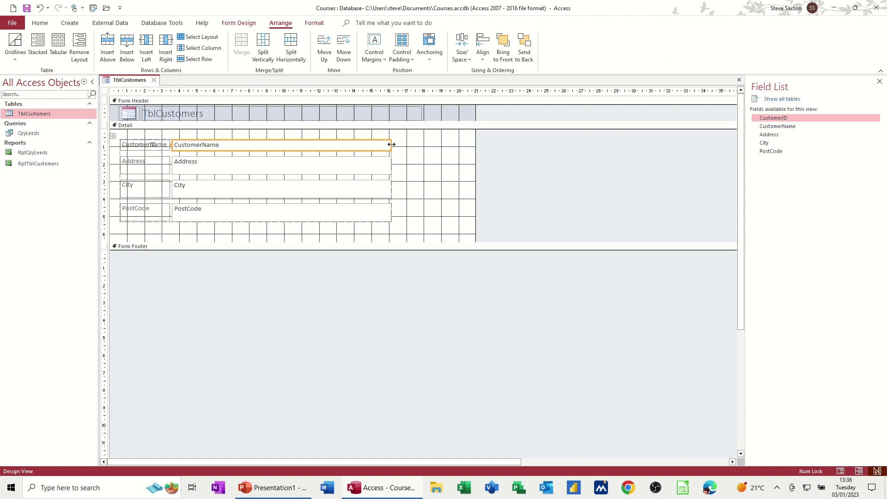
pyautogui.moveTo(392, 144); pyautogui.dragTo(260, 145)
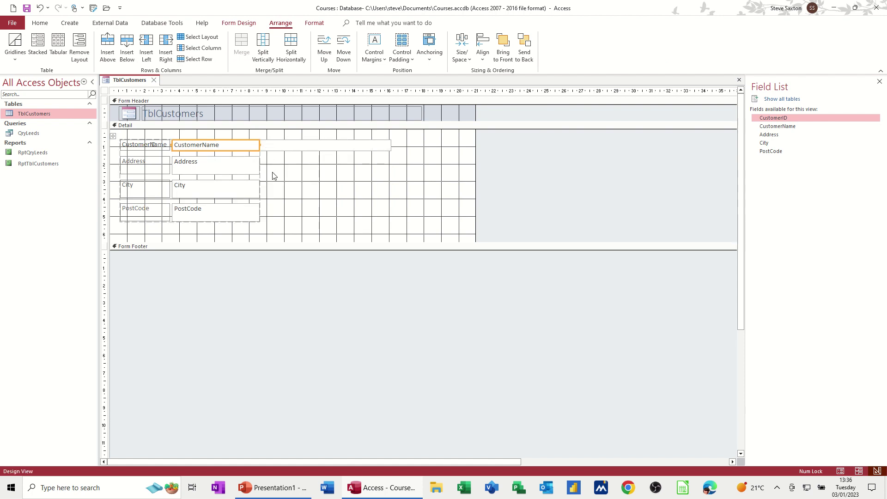
pyautogui.click(113, 136)
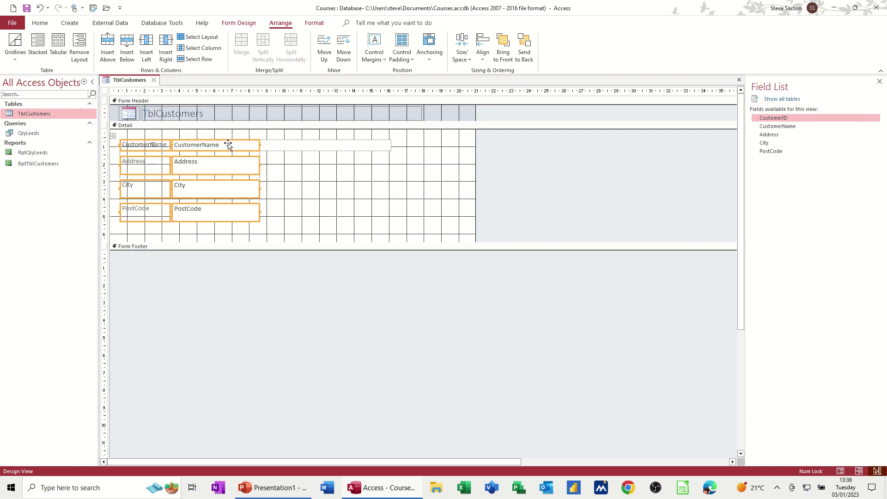
pyautogui.click(82, 46)
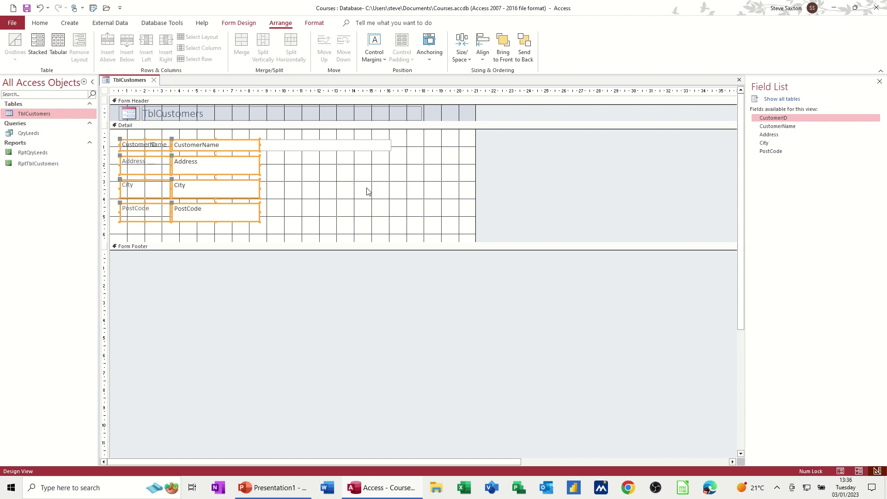
# Resize CustomerName and widen the Address text box, leaving City and PostCode narrower
pyautogui.click(330, 170)
pyautogui.click(283, 145)
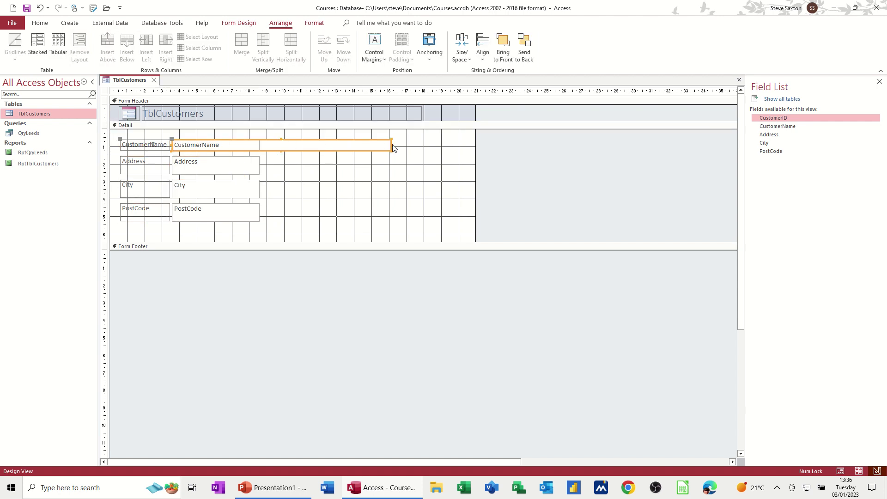
pyautogui.moveTo(391, 144); pyautogui.dragTo(198, 153)
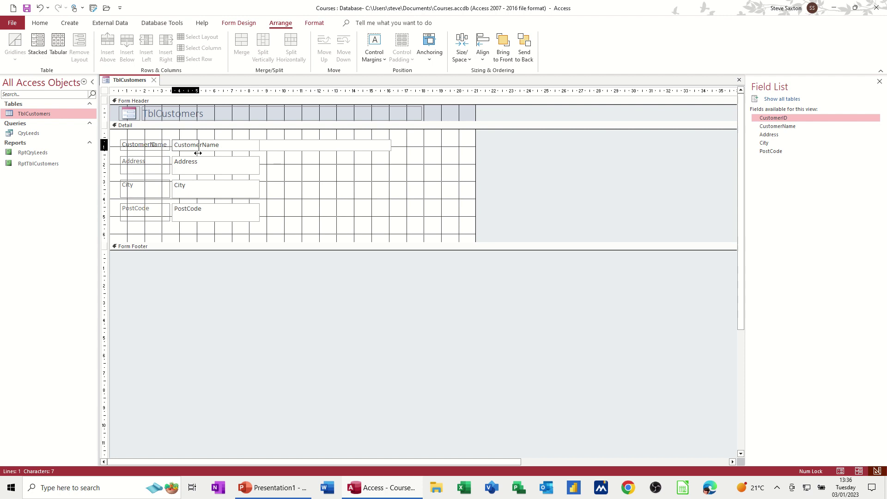
pyautogui.moveTo(200, 154); pyautogui.dragTo(327, 145)
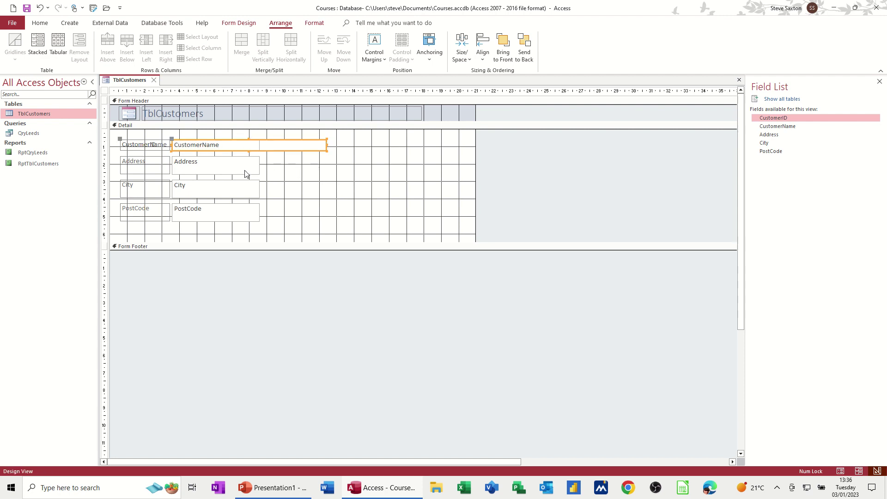
pyautogui.click(259, 171)
pyautogui.moveTo(258, 166); pyautogui.dragTo(412, 162)
pyautogui.click(252, 196)
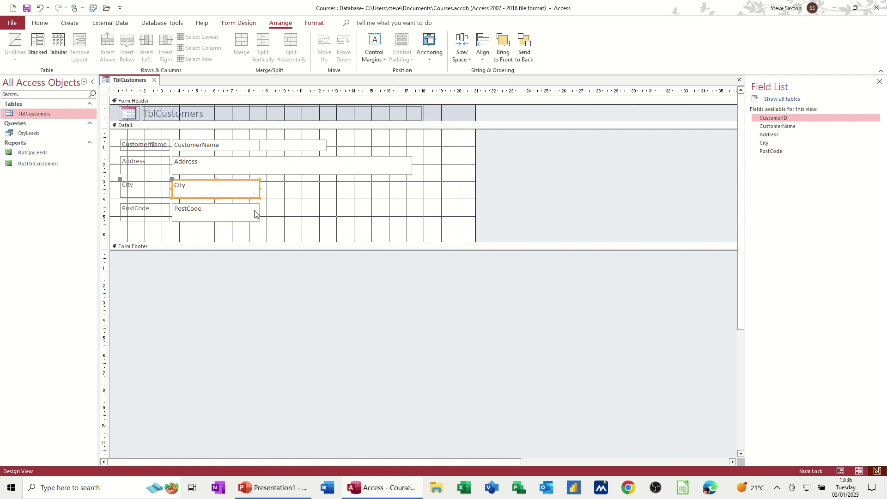
pyautogui.click(255, 213)
pyautogui.click(234, 147)
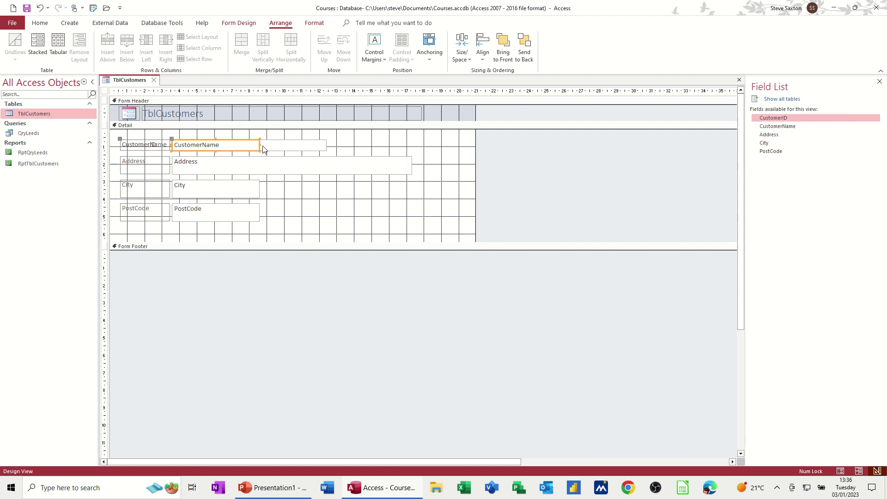
# Check the resized form in Form View
pyautogui.click(246, 24)
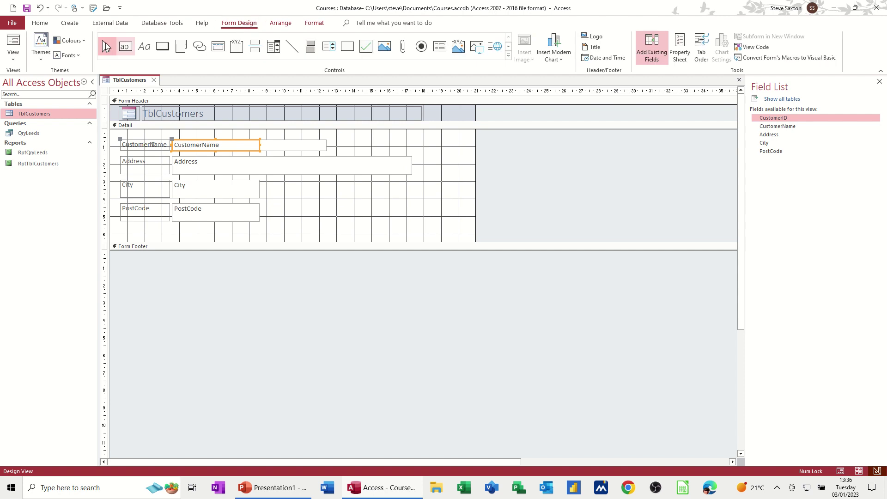
pyautogui.click(19, 46)
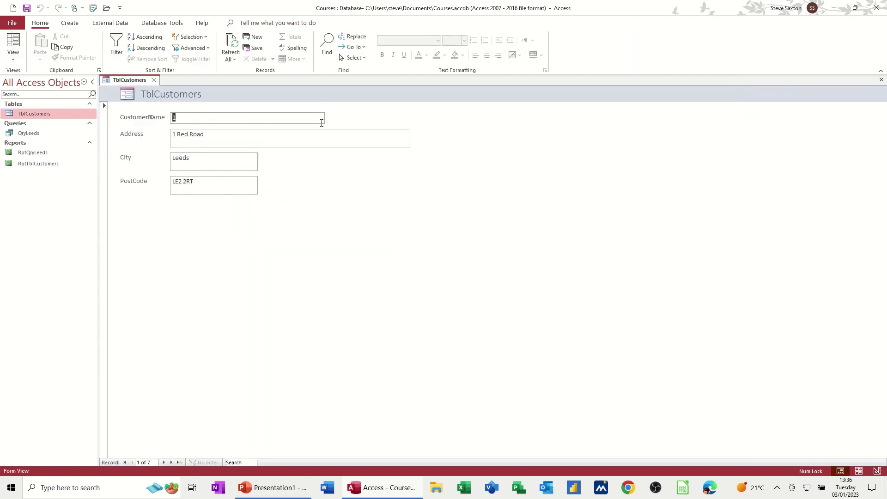
pyautogui.click(11, 62)
# In Design View, move the CustomerName box back beside its label under CustomerID
pyautogui.click(25, 121)
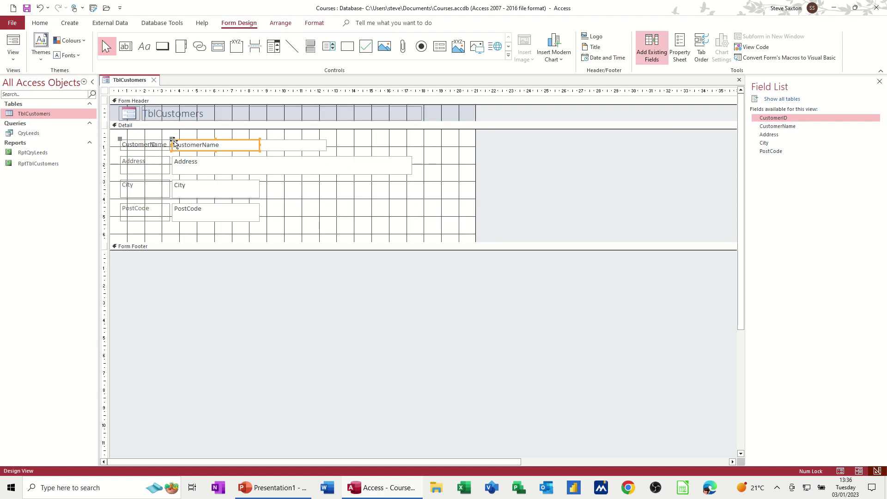
pyautogui.moveTo(173, 140); pyautogui.dragTo(370, 139)
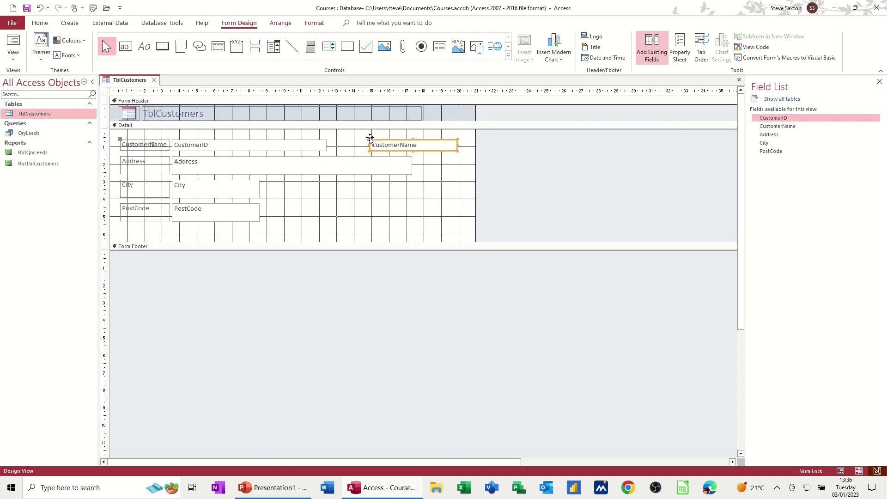
pyautogui.moveTo(212, 145); pyautogui.dragTo(169, 149)
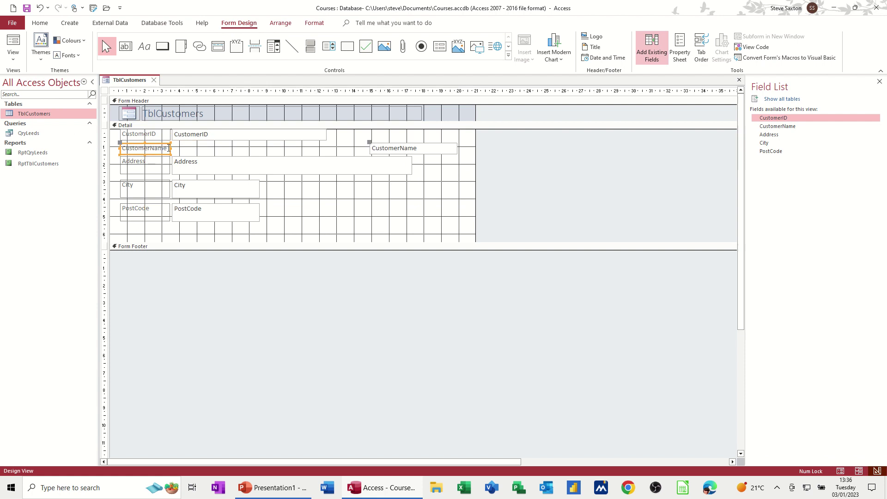
pyautogui.moveTo(369, 142); pyautogui.dragTo(175, 143)
# Narrow the CustomerID box, widen CustomerName, and view the form with records
pyautogui.click(285, 133)
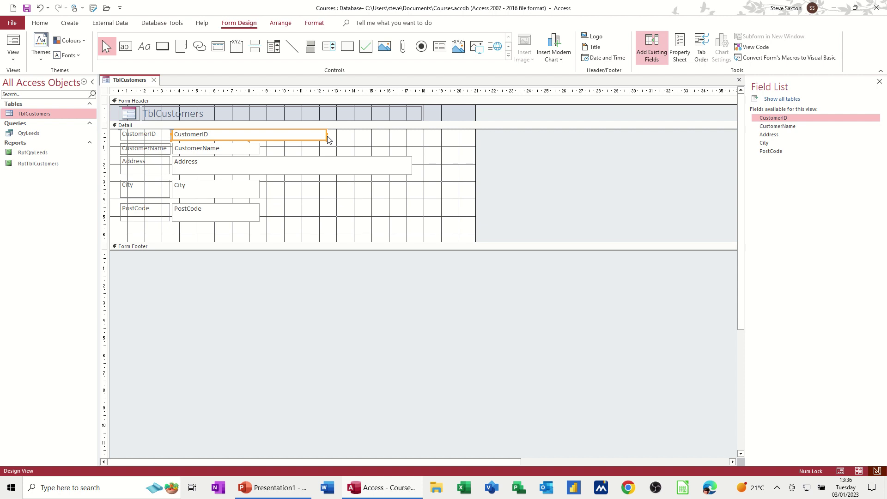
pyautogui.moveTo(326, 135); pyautogui.dragTo(208, 134)
pyautogui.click(258, 149)
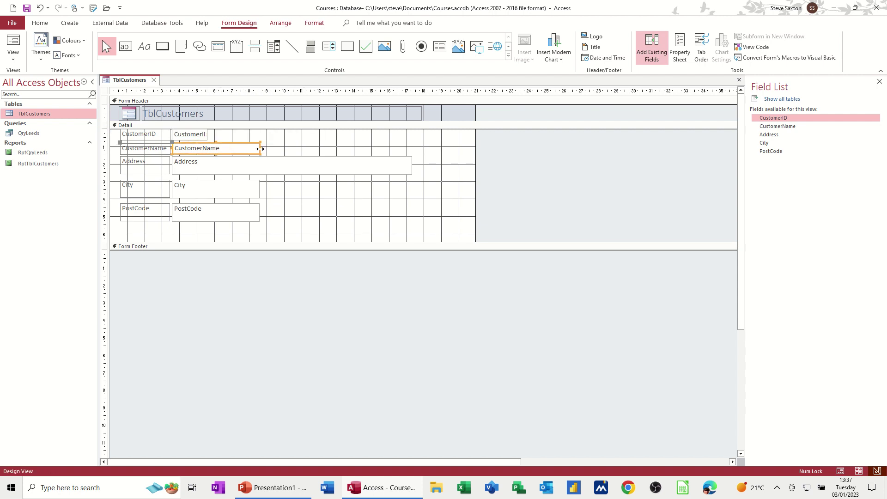
pyautogui.moveTo(261, 149); pyautogui.dragTo(358, 149)
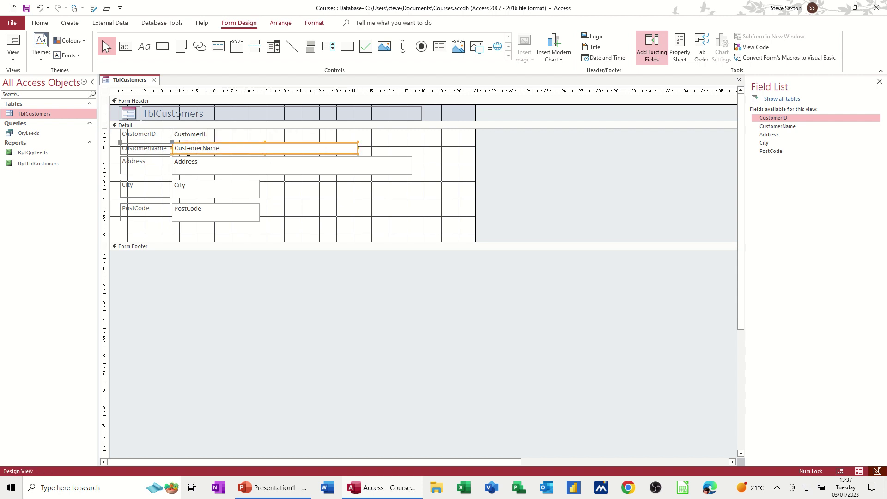
pyautogui.click(159, 150)
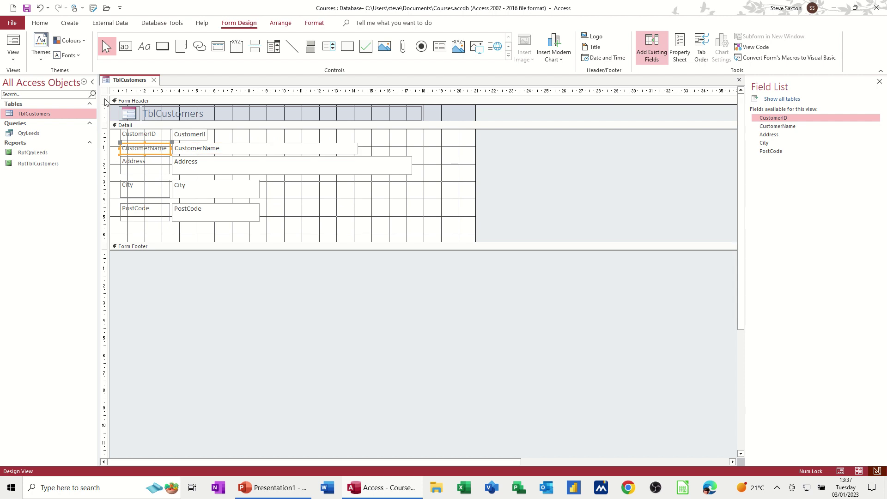
pyautogui.click(13, 43)
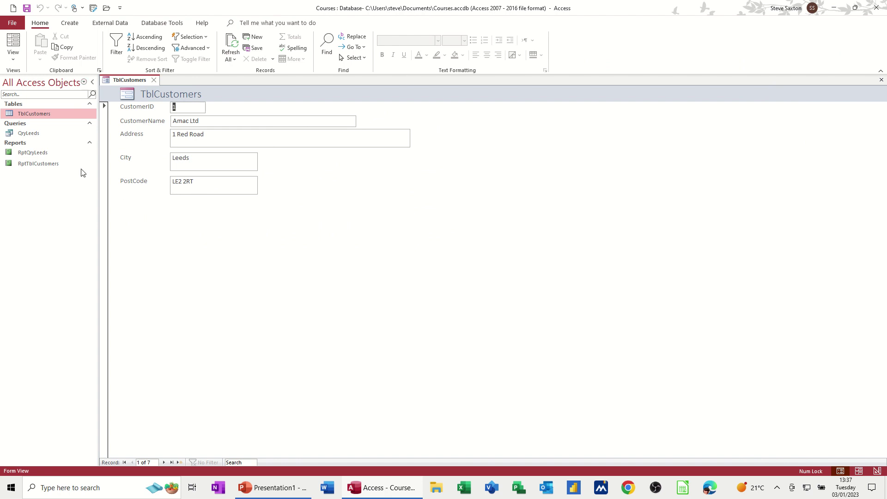
# Close the form, saving its changes under the name FrmTblCustomers
pyautogui.click(154, 80)
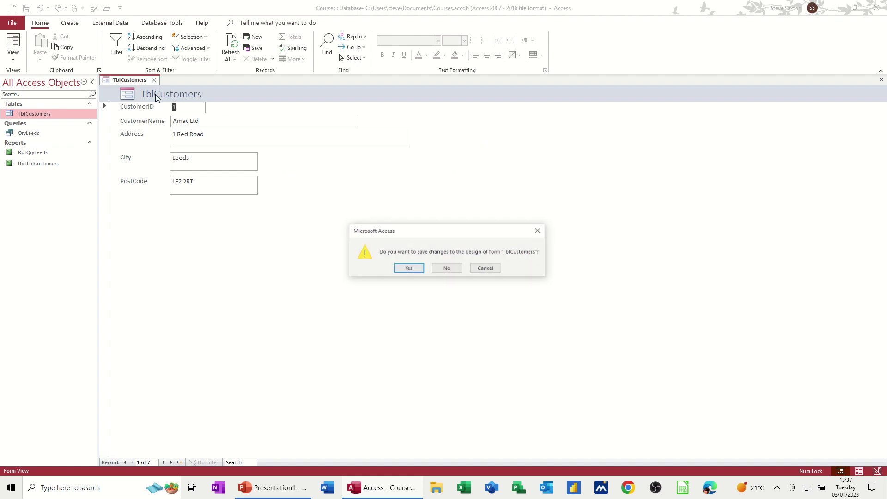
pyautogui.click(409, 270)
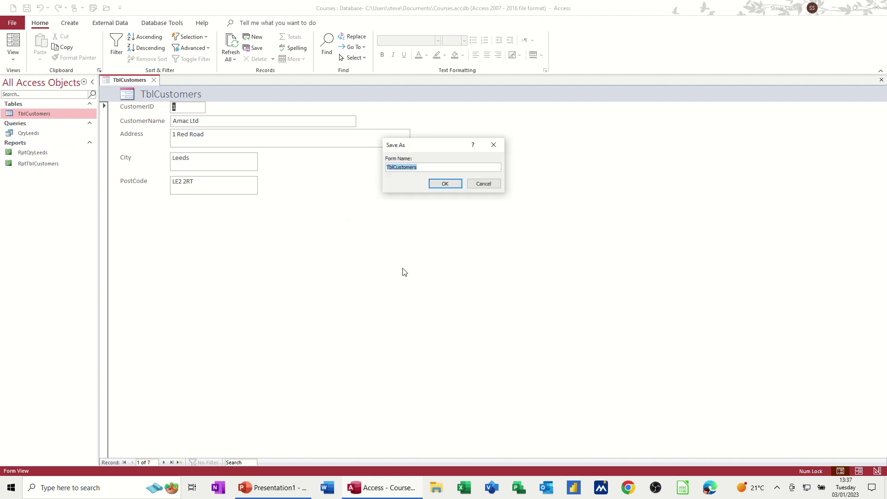
pyautogui.click(390, 167)
pyautogui.write('Frm')
# Confirm the FrmTblCustomers save, glance at TblCustomers, then open FrmTblCustomers
pyautogui.click(432, 183)
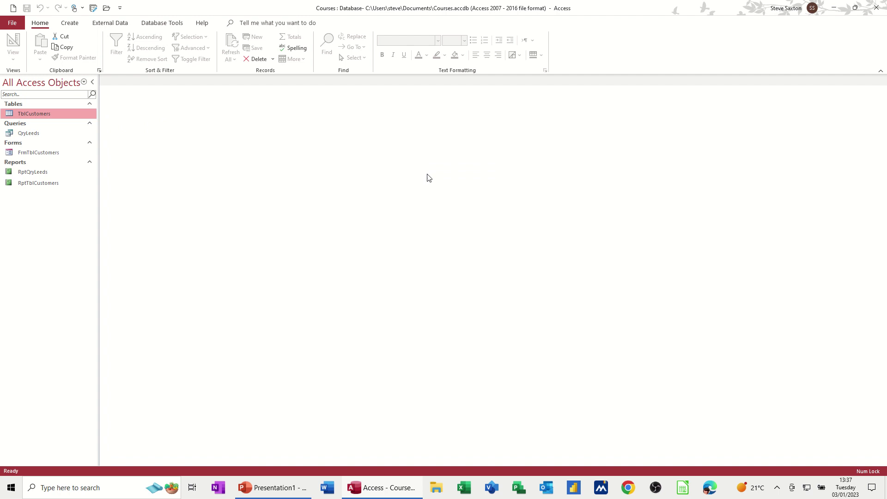
pyautogui.doubleClick(37, 114)
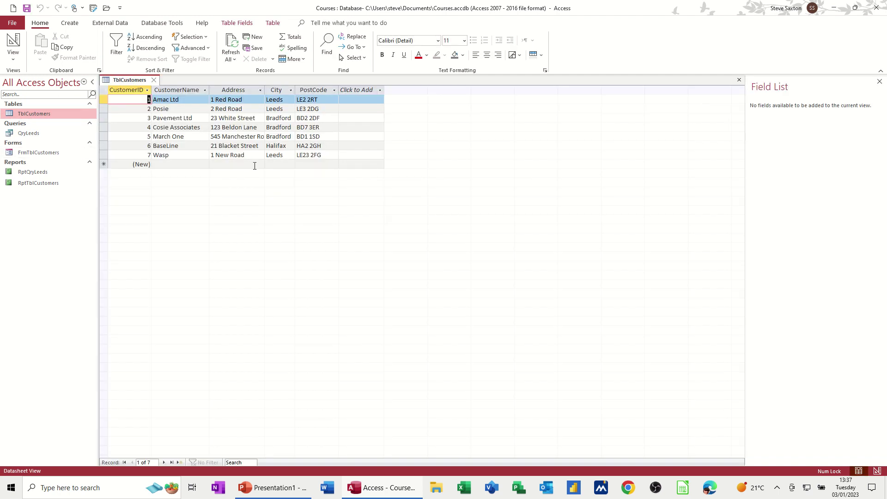
pyautogui.click(154, 80)
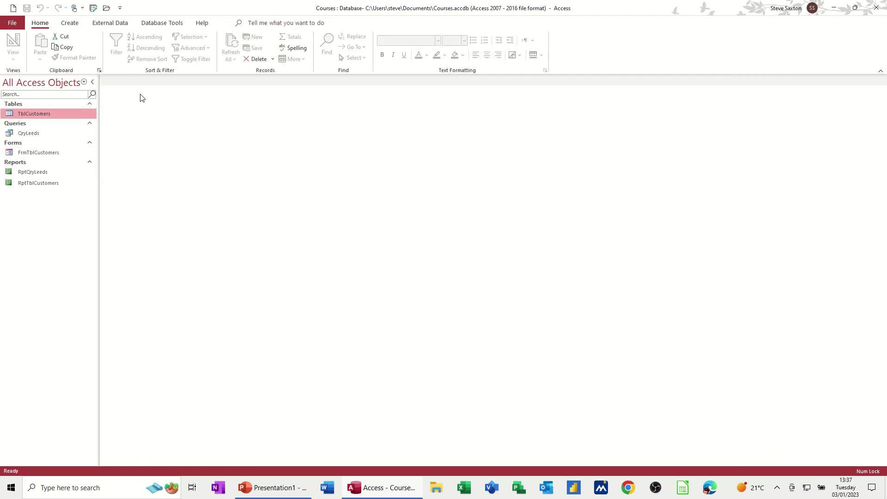
pyautogui.click(43, 152)
pyautogui.doubleClick(43, 152)
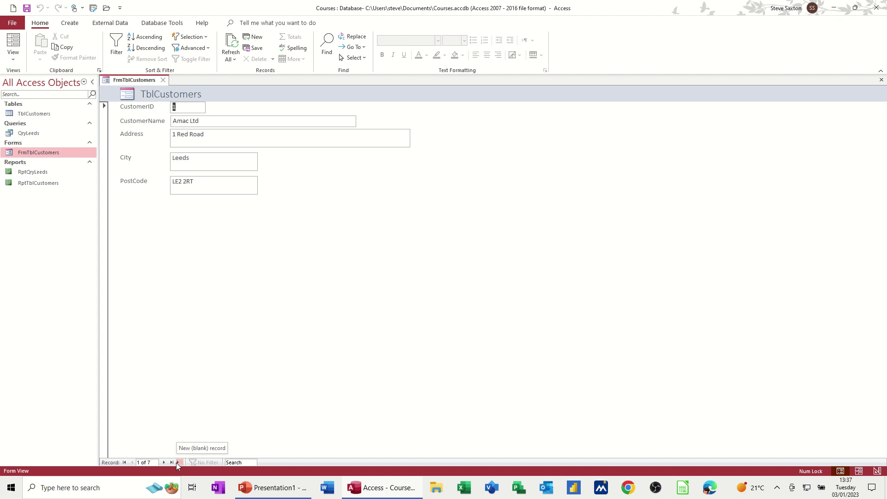
# Add a new customer record for Smith Ltd with its address, city Leeds and postcode LE21 1WE
pyautogui.click(177, 462)
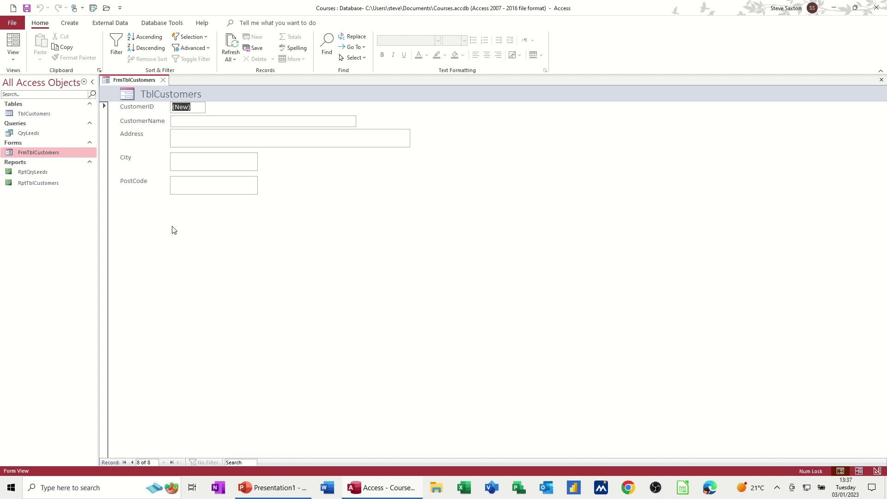
pyautogui.click(176, 121)
pyautogui.write('Smith Ltd')
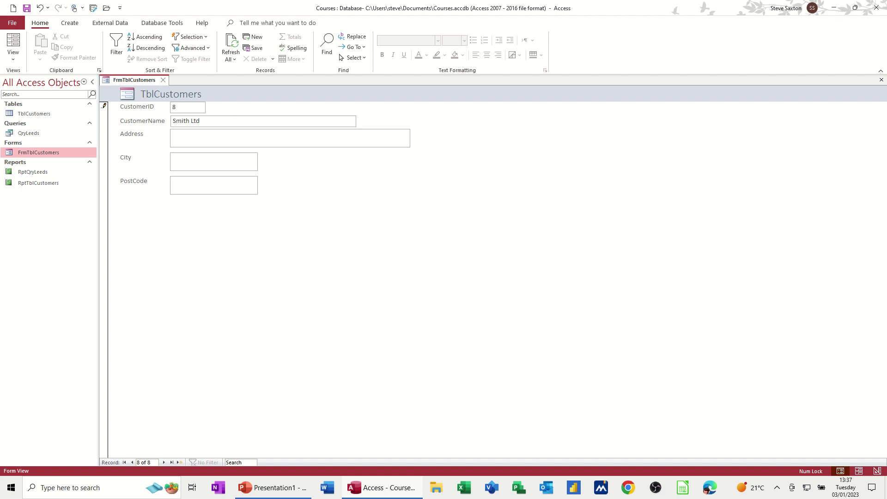
pyautogui.write('25')
pyautogui.write(' Blue Ro')
pyautogui.write('Leed')
pyautogui.write('LE21 1WE')
# Open TblCustomers to check for the new record, then close it
pyautogui.click(28, 116)
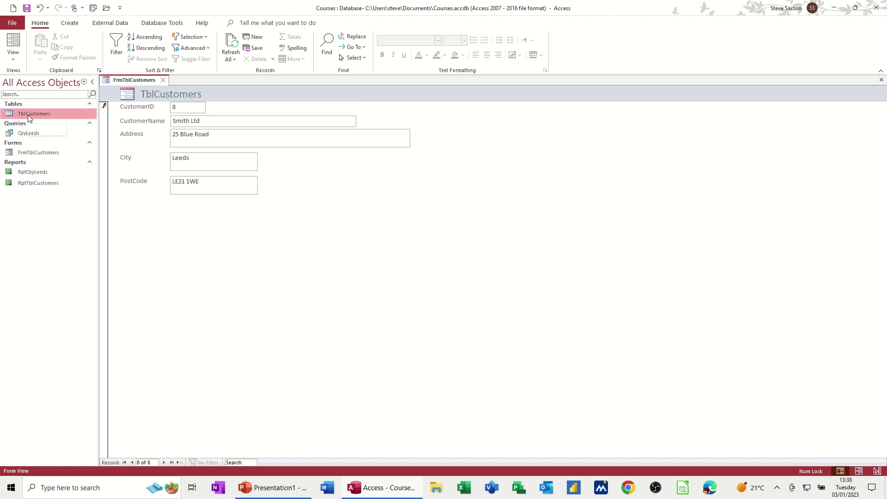
pyautogui.doubleClick(28, 115)
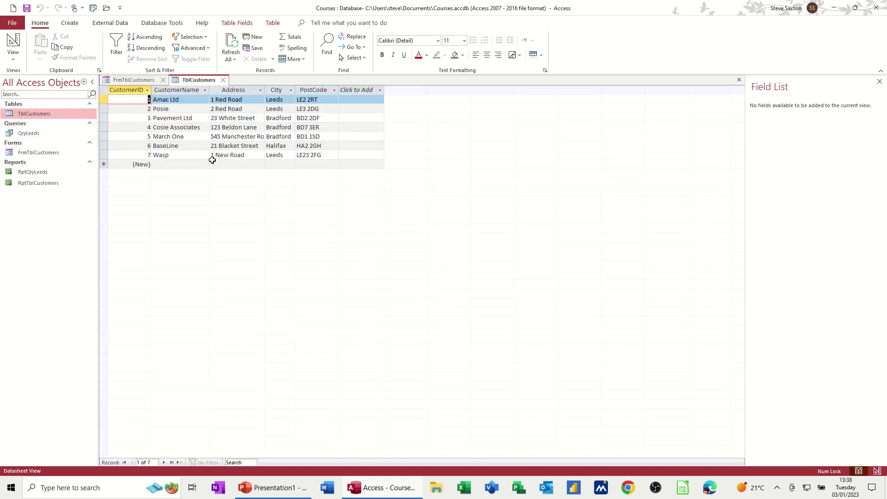
pyautogui.click(143, 83)
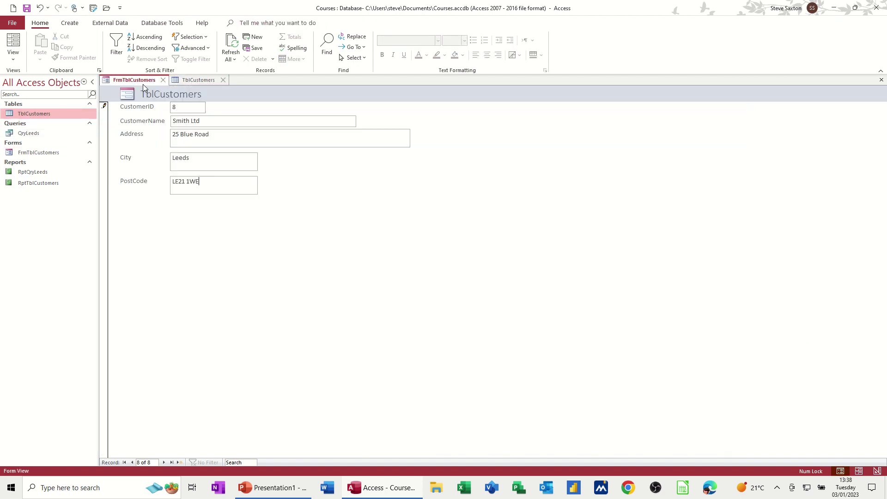
pyautogui.click(192, 82)
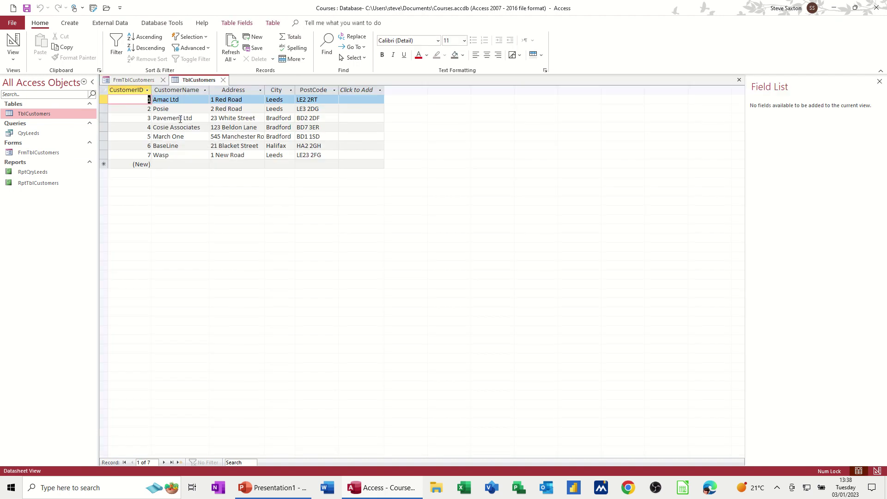
pyautogui.click(223, 81)
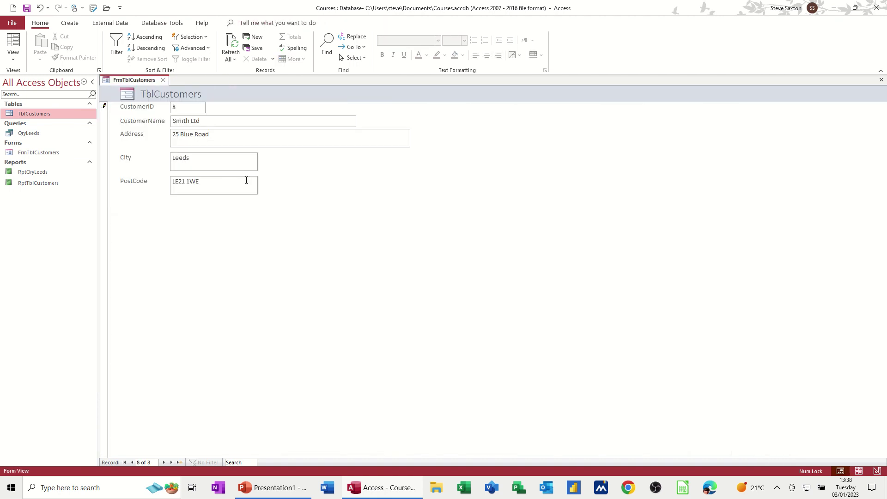
# Save Smith Ltd by moving to a new record, confirm it in TblCustomers, and close both tabs
pyautogui.press('Tab')
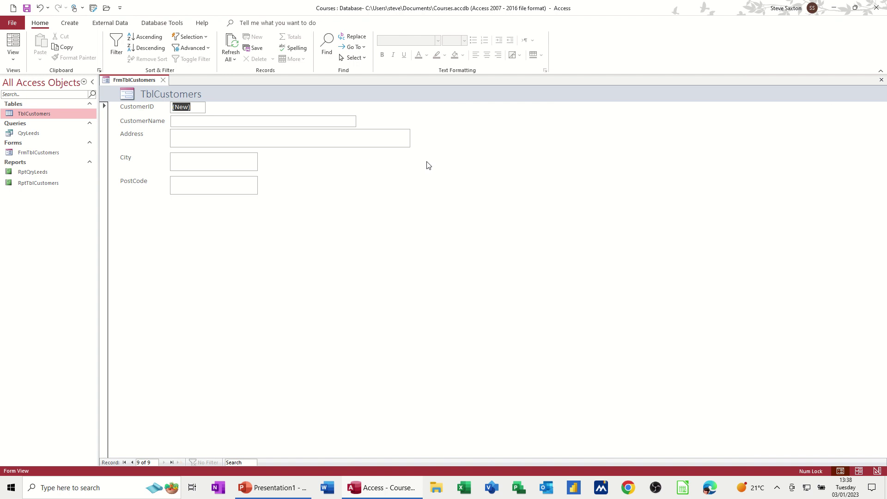
pyautogui.doubleClick(19, 116)
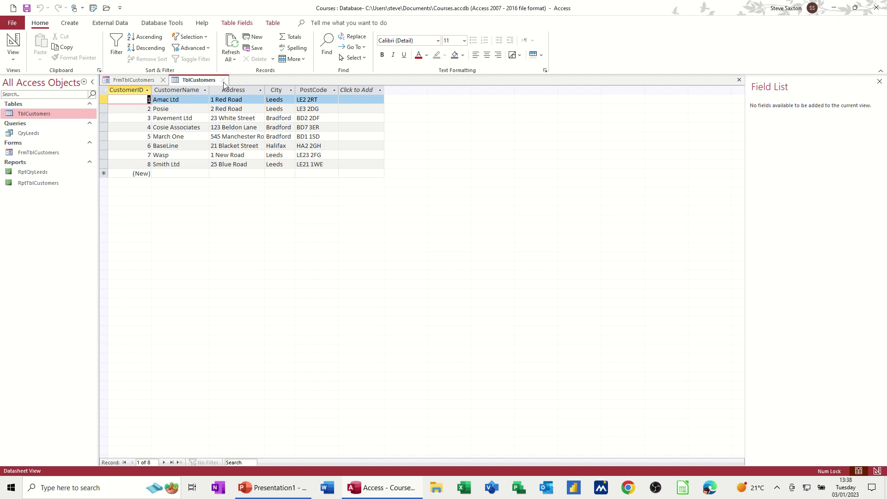
pyautogui.click(223, 81)
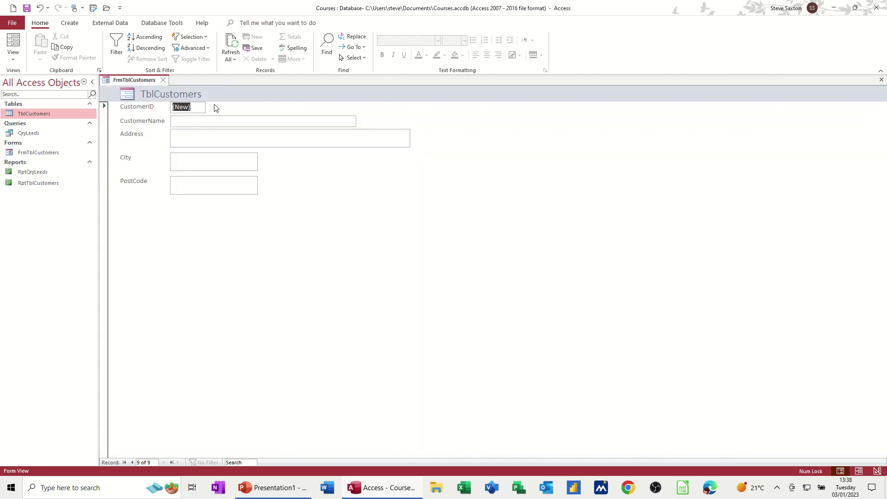
pyautogui.click(165, 81)
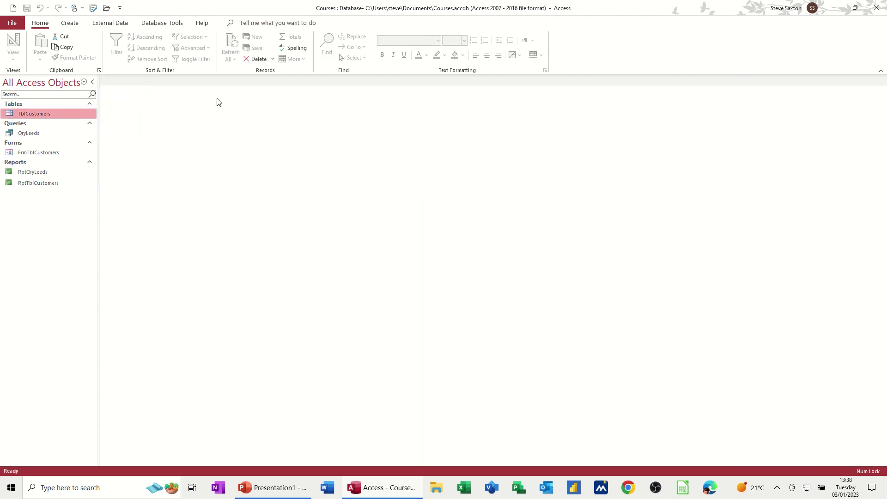
pyautogui.doubleClick(26, 174)
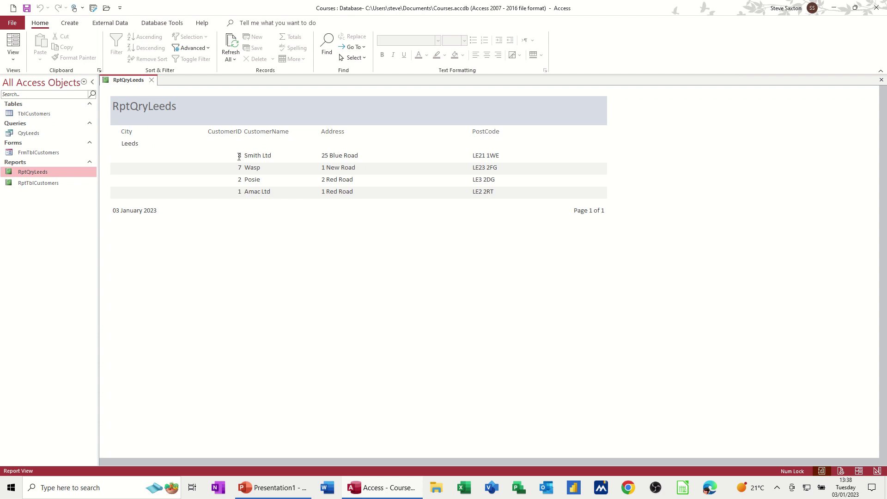
pyautogui.click(152, 80)
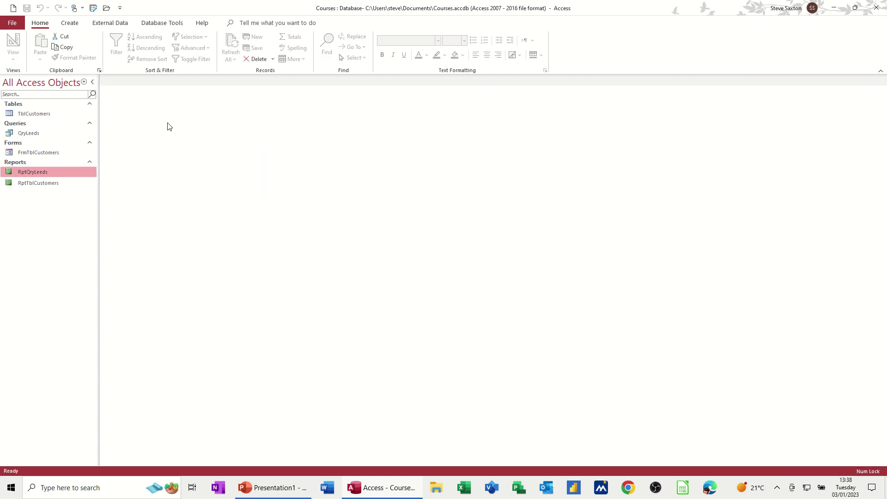
pyautogui.doubleClick(26, 135)
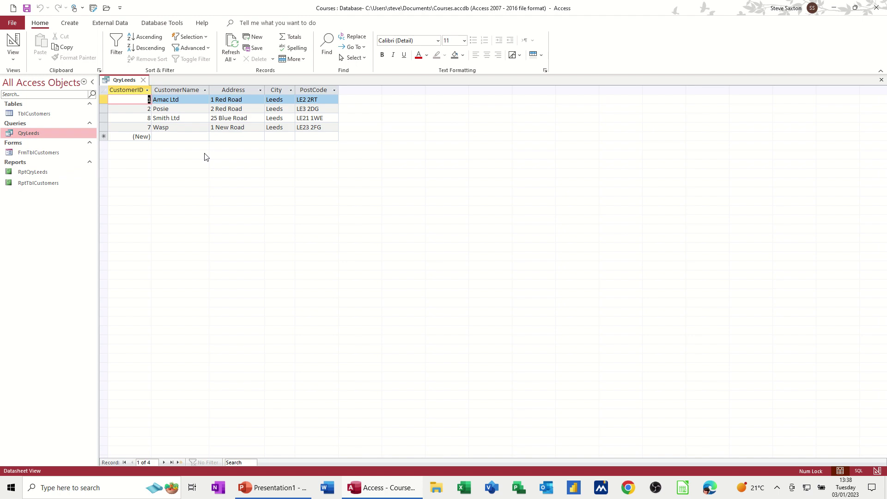
pyautogui.click(143, 81)
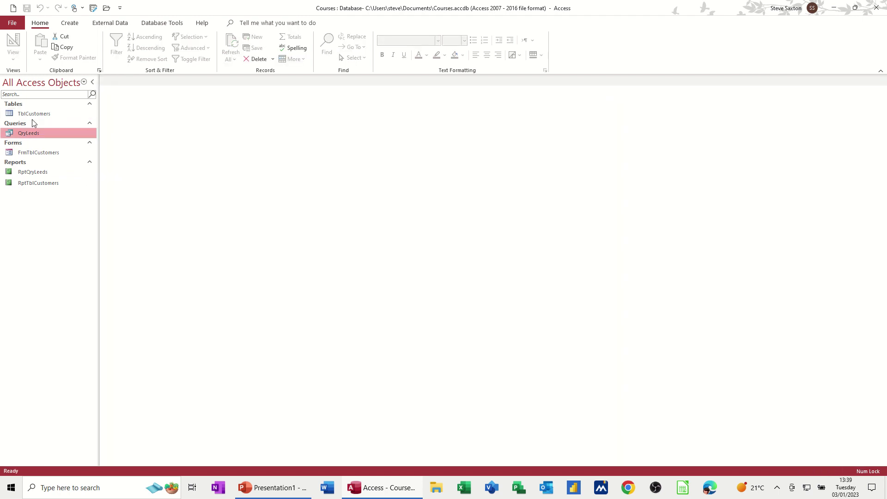